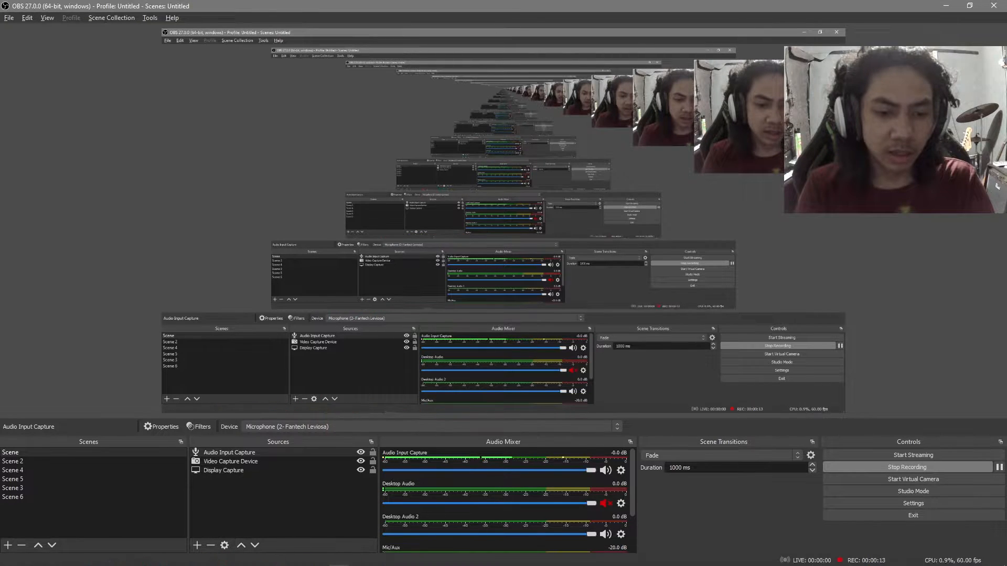
- Switch to the web browser and examine the Windows hosts package on the VirtualBox downloads page
{"action": "left_click", "coordinate": [258, 545]}
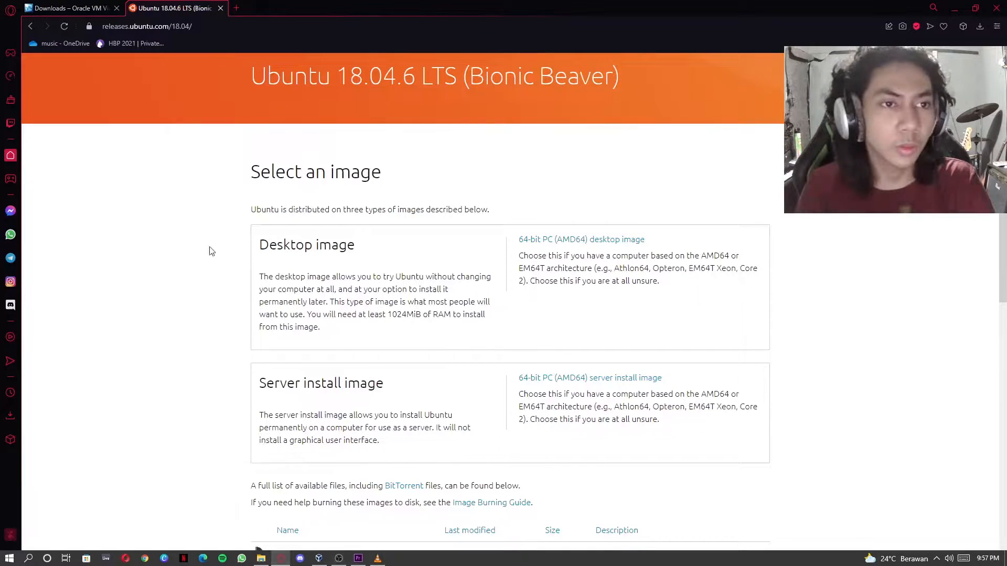
{"action": "left_click", "coordinate": [89, 7]}
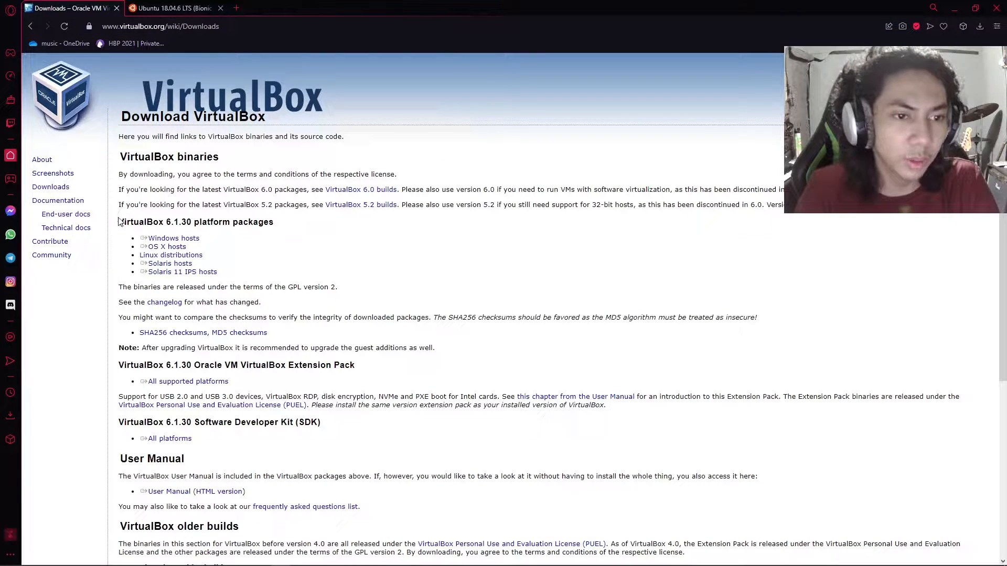
{"action": "mouse_move", "coordinate": [118, 222]}
{"action": "left_mouse_down"}
{"action": "mouse_move", "coordinate": [292, 215]}
{"action": "mouse_move", "coordinate": [206, 237]}
{"action": "mouse_move", "coordinate": [125, 235]}
{"action": "left_mouse_up"}
{"action": "left_click", "coordinate": [212, 239]}
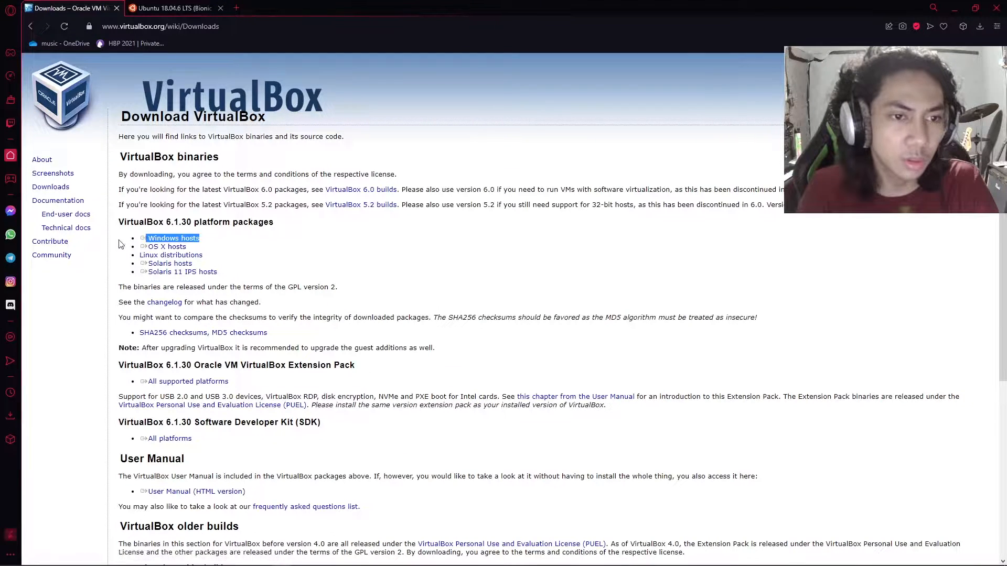
{"action": "left_click", "coordinate": [125, 235]}
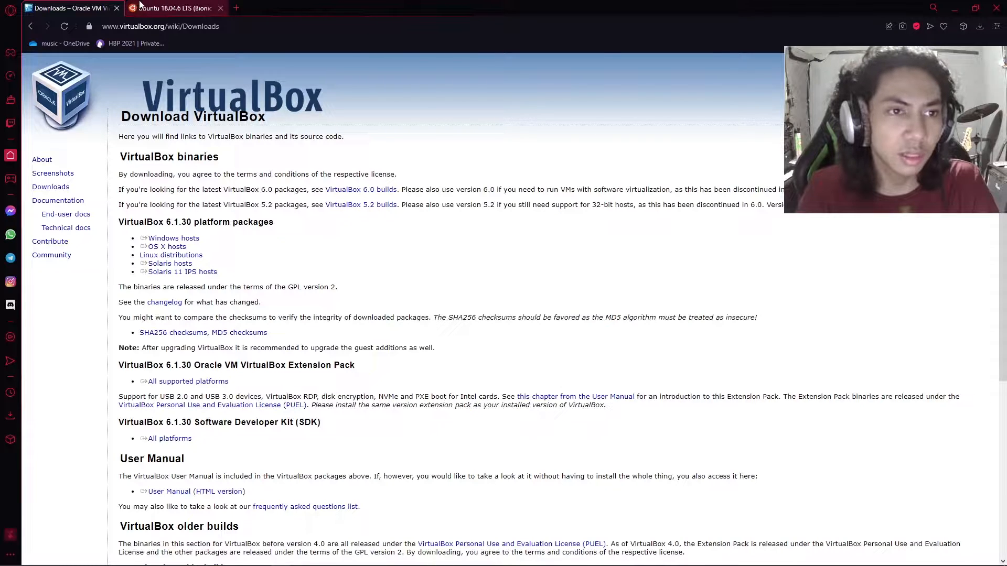
- Examine the 64-bit PC (AMD64) desktop image and its description on the Ubuntu 18.04.6 LTS release page
{"action": "left_click", "coordinate": [142, 8]}
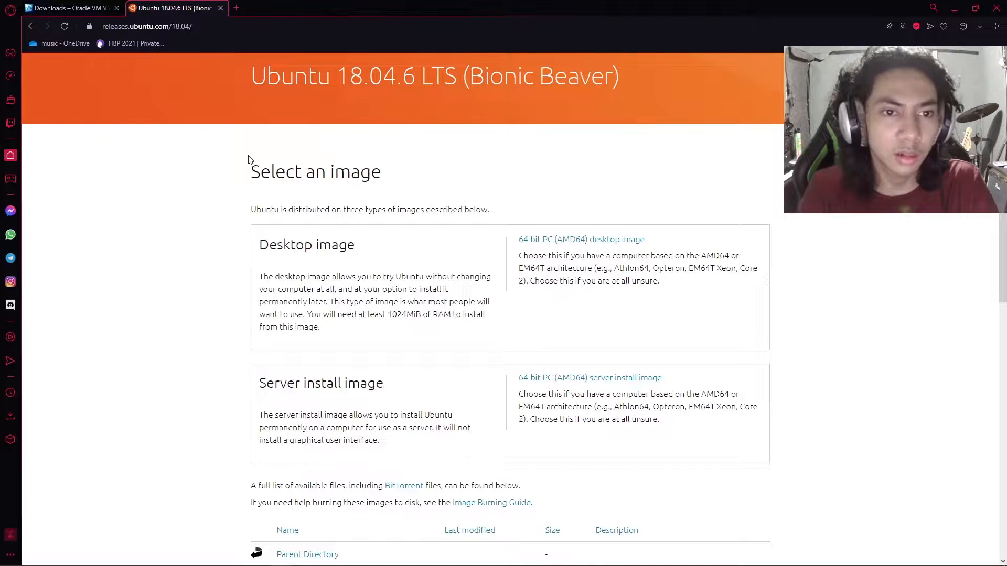
{"action": "left_click_drag", "start_coordinate": [289, 235], "coordinate": [357, 315]}
{"action": "left_click", "coordinate": [412, 124]}
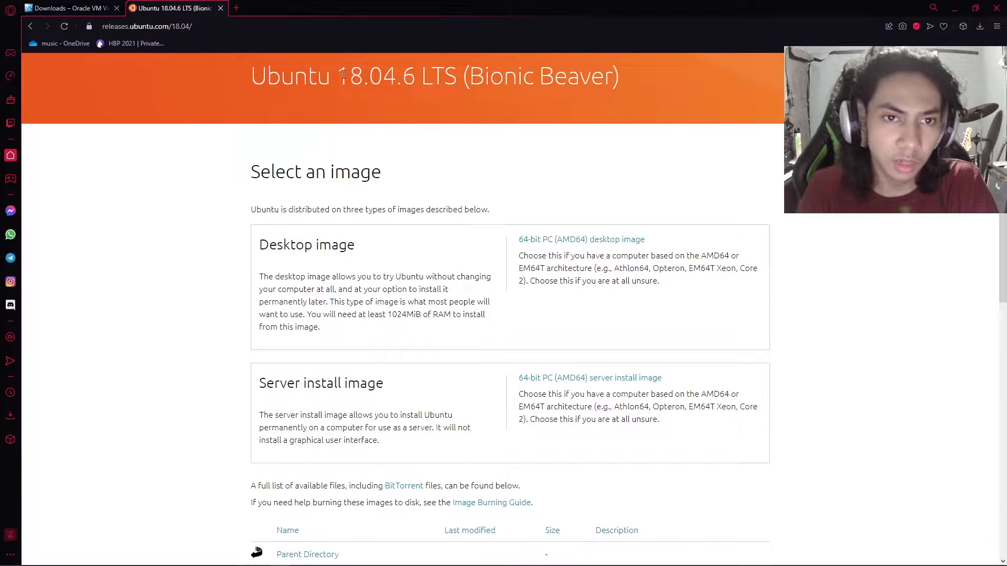
{"action": "left_click_drag", "start_coordinate": [343, 75], "coordinate": [373, 86]}
{"action": "left_click", "coordinate": [422, 162]}
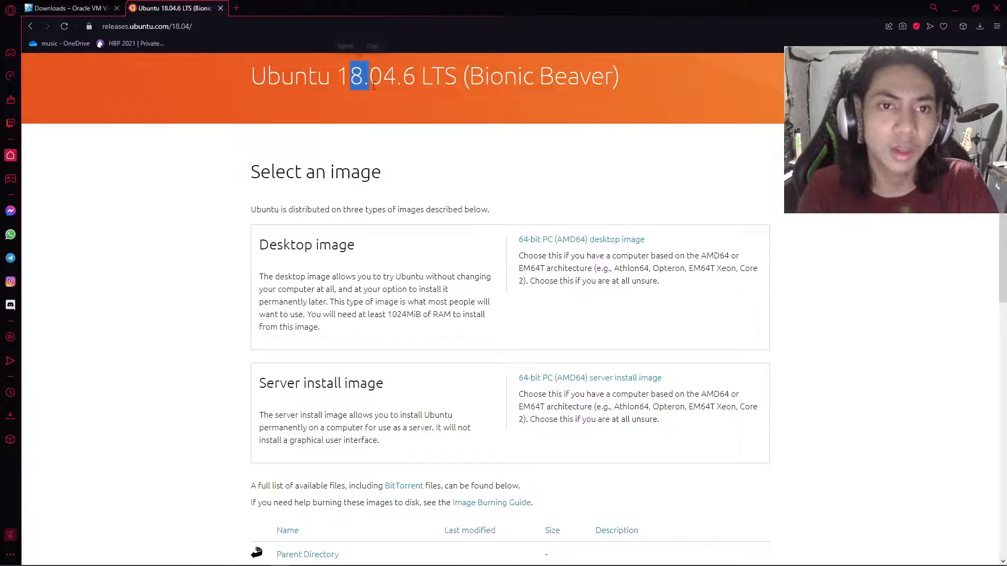
{"action": "left_click", "coordinate": [374, 86]}
{"action": "left_click_drag", "start_coordinate": [517, 242], "coordinate": [661, 241]}
{"action": "left_click", "coordinate": [664, 294]}
{"action": "left_click_drag", "start_coordinate": [665, 289], "coordinate": [256, 247]}
{"action": "left_click", "coordinate": [234, 274]}
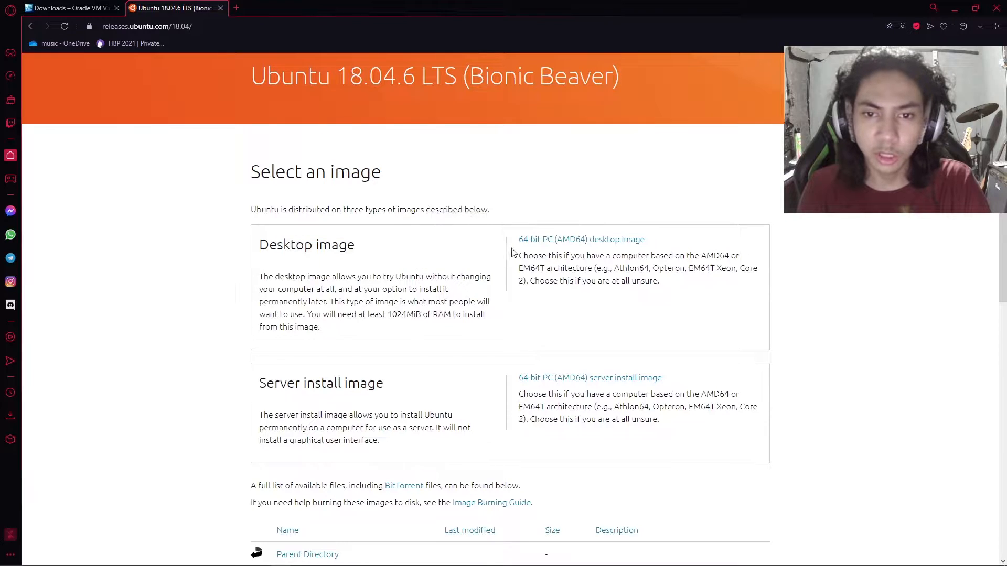
{"action": "left_click_drag", "start_coordinate": [512, 252], "coordinate": [682, 283]}
{"action": "left_click", "coordinate": [682, 283]}
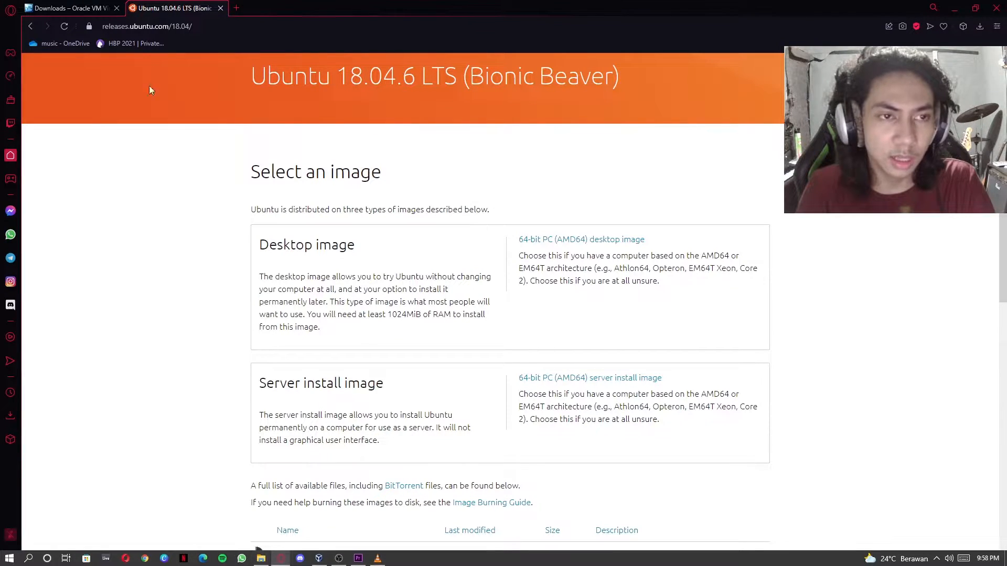
- Return to the VirtualBox downloads page and bring up Oracle VM VirtualBox Manager over it
{"action": "key", "text": "ctrl+Tab"}
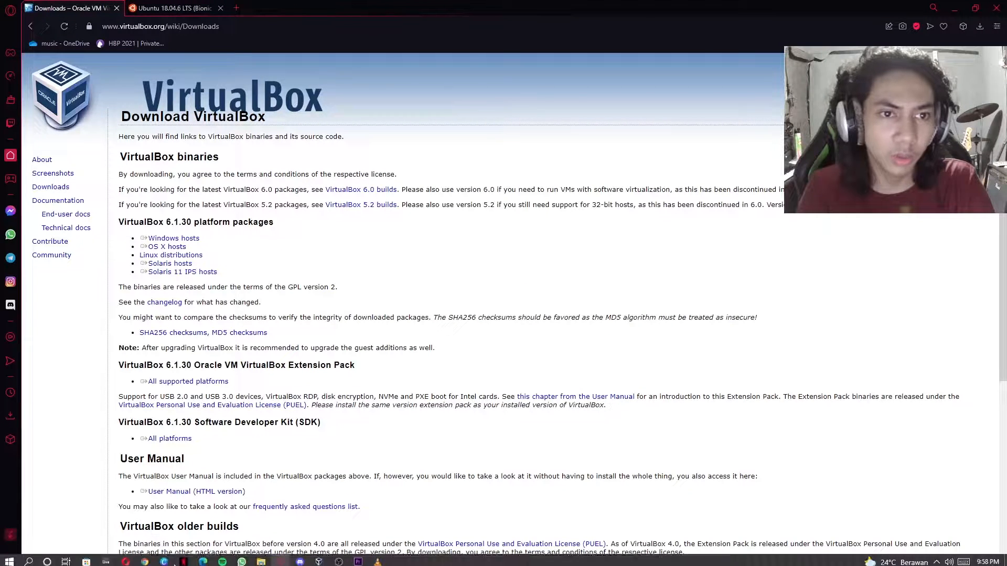
{"action": "left_click", "coordinate": [318, 559]}
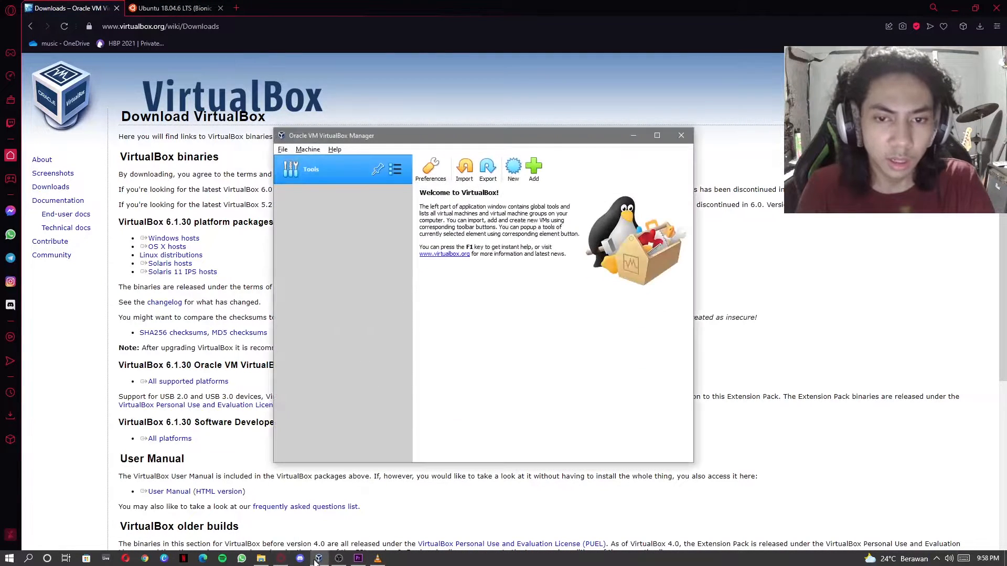
{"action": "left_click_drag", "start_coordinate": [310, 139], "coordinate": [334, 135]}
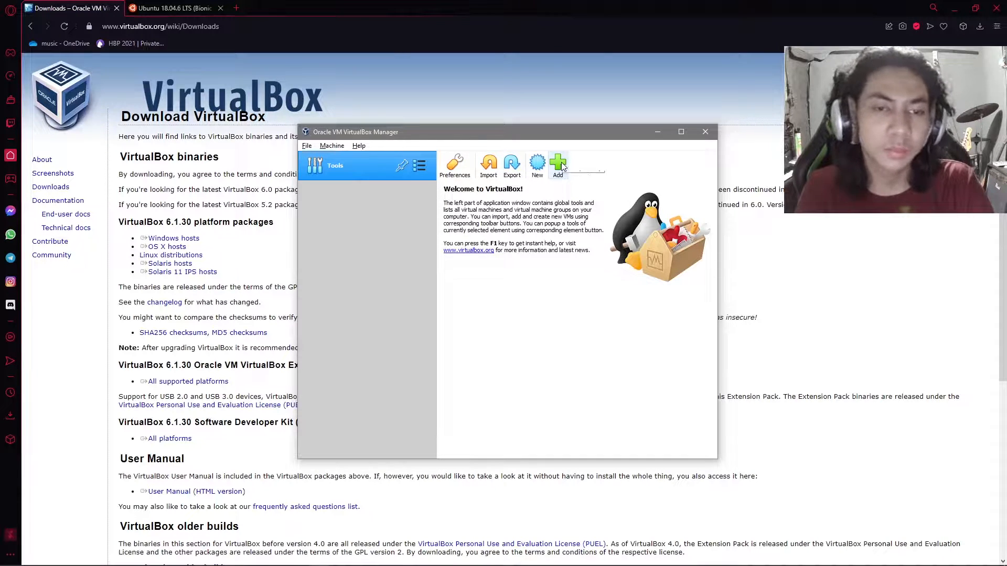
{"action": "left_click", "coordinate": [308, 146]}
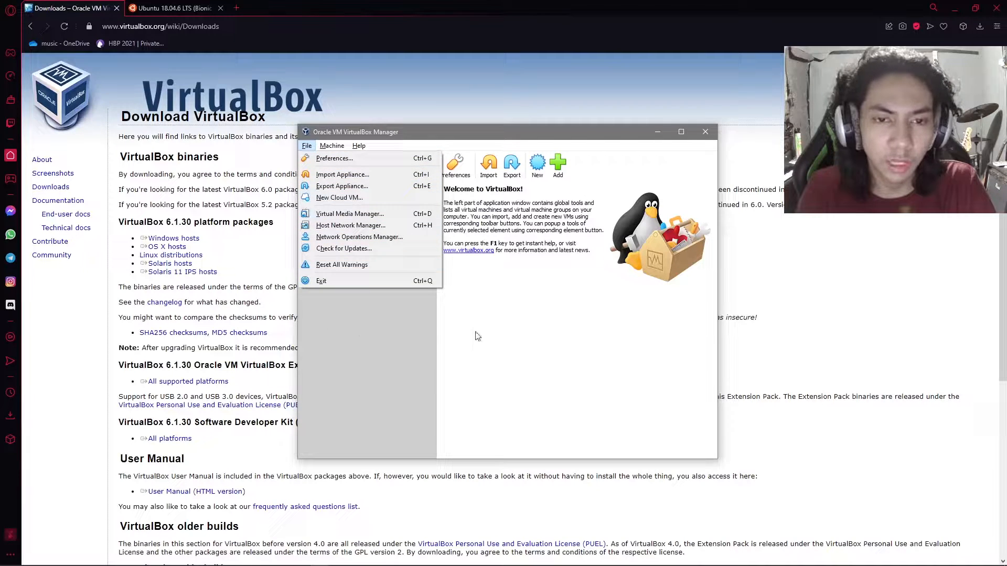
{"action": "left_click", "coordinate": [475, 332]}
{"action": "left_click", "coordinate": [334, 145]}
{"action": "left_click", "coordinate": [547, 323]}
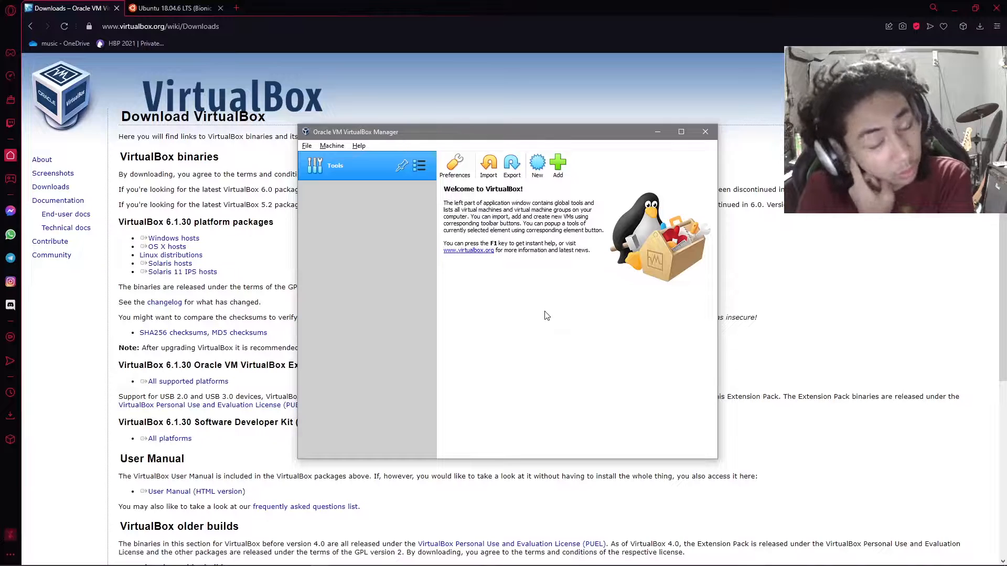
- Start a new virtual machine named ubuntu and set its machine folder to E:\Ubuntu
{"action": "left_click", "coordinate": [537, 166]}
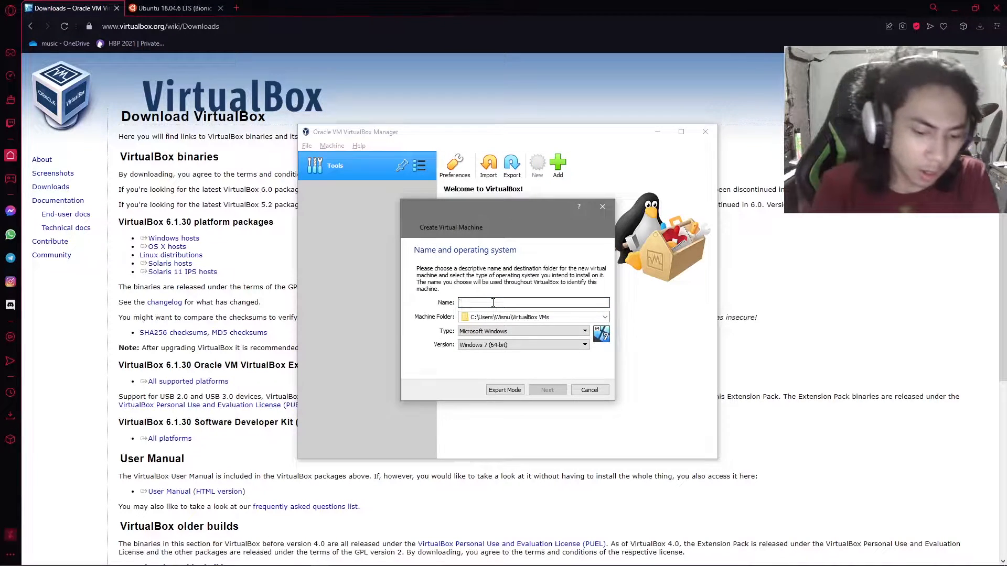
{"action": "type", "text": "ubuntu"}
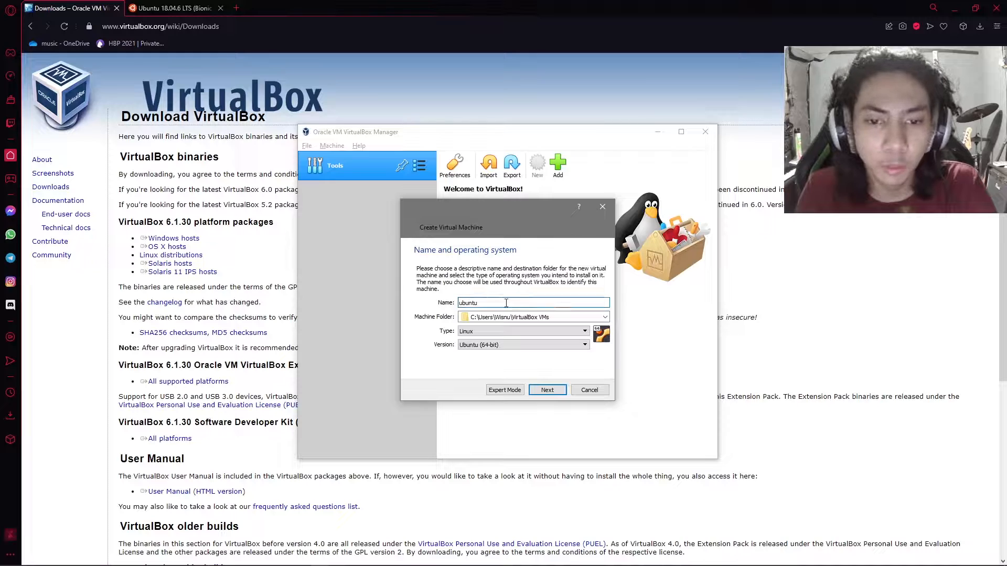
{"action": "left_click", "coordinate": [605, 317]}
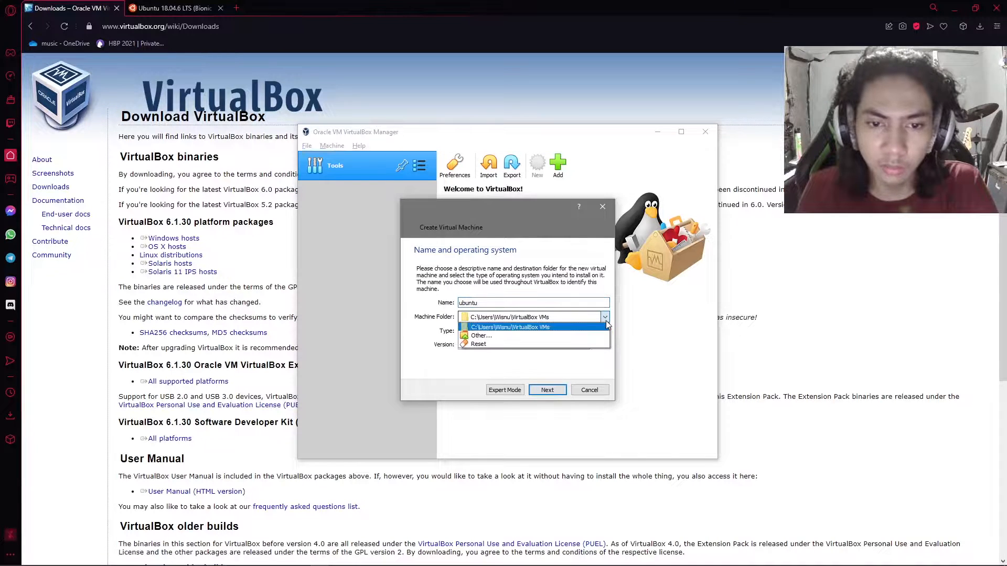
{"action": "left_click", "coordinate": [576, 341]}
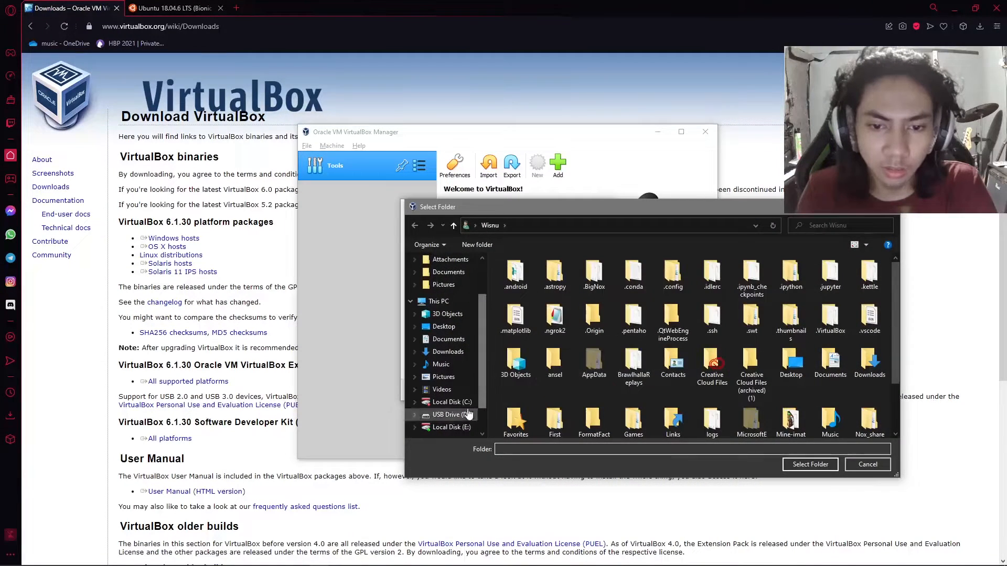
{"action": "left_click", "coordinate": [451, 427]}
{"action": "scroll", "coordinate": [553, 367], "scroll_direction": "down", "scroll_amount": 5}
{"action": "scroll", "coordinate": [554, 367], "scroll_direction": "down", "scroll_amount": 2}
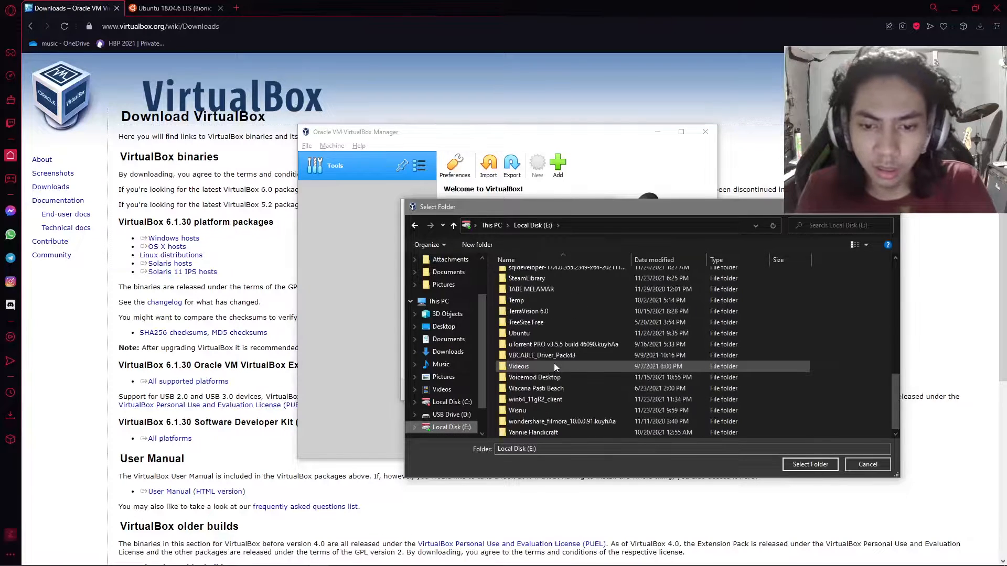
{"action": "left_click", "coordinate": [549, 396]}
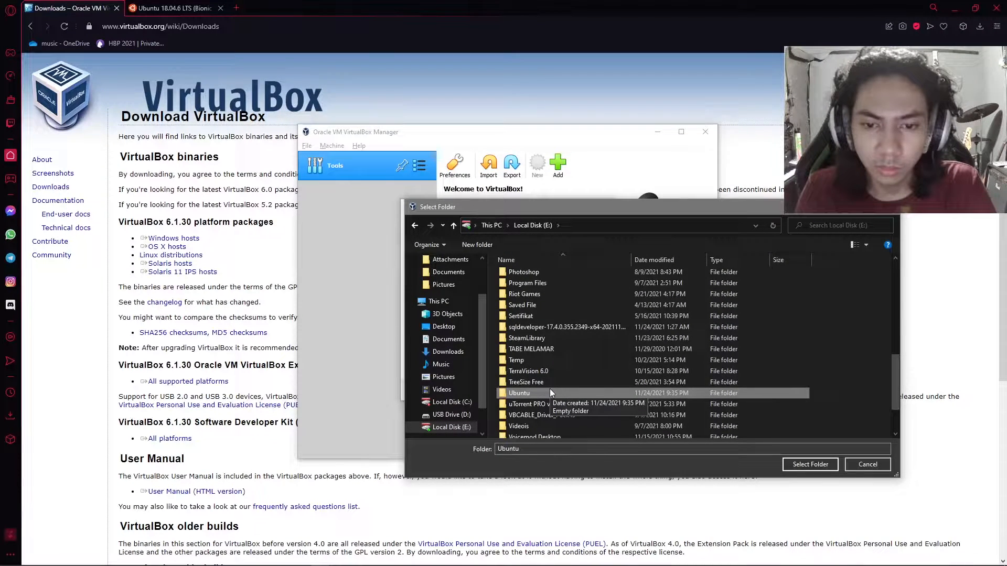
{"action": "double_click", "coordinate": [550, 390]}
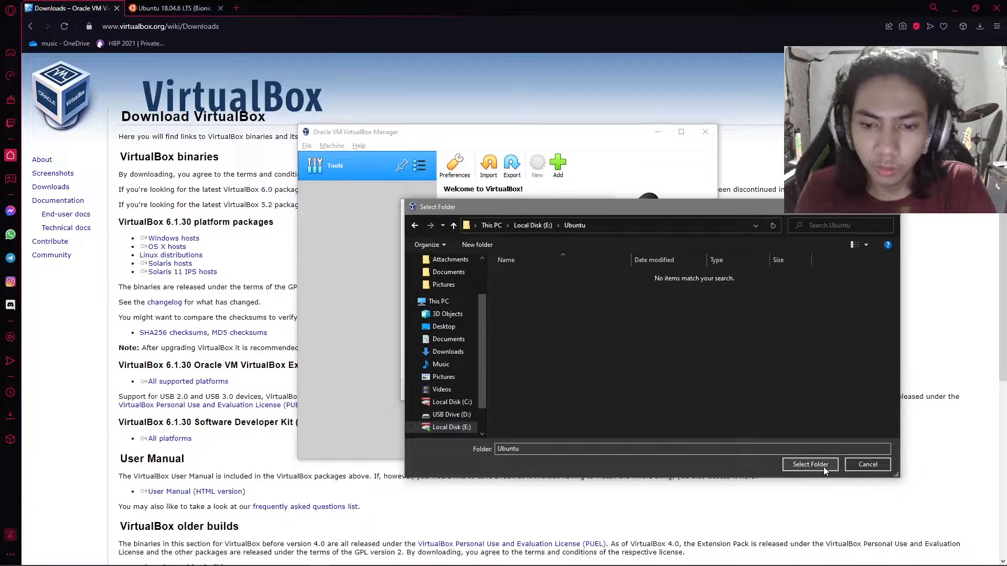
{"action": "left_click", "coordinate": [810, 465]}
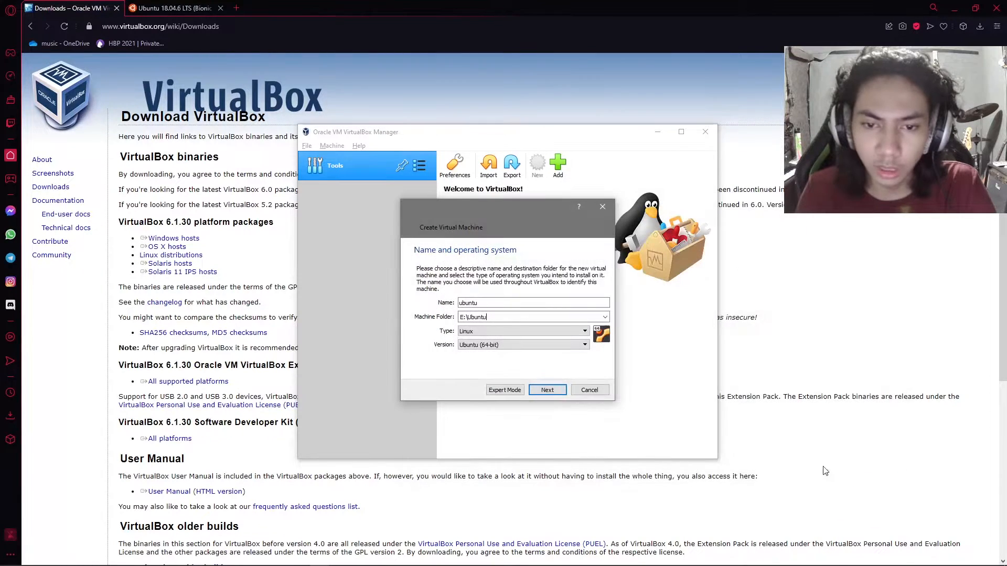
- Accept Linux as the type and Ubuntu (64-bit) as the version, and proceed to the memory size
{"action": "left_click", "coordinate": [543, 335]}
{"action": "left_click", "coordinate": [543, 335]}
{"action": "left_click", "coordinate": [536, 350]}
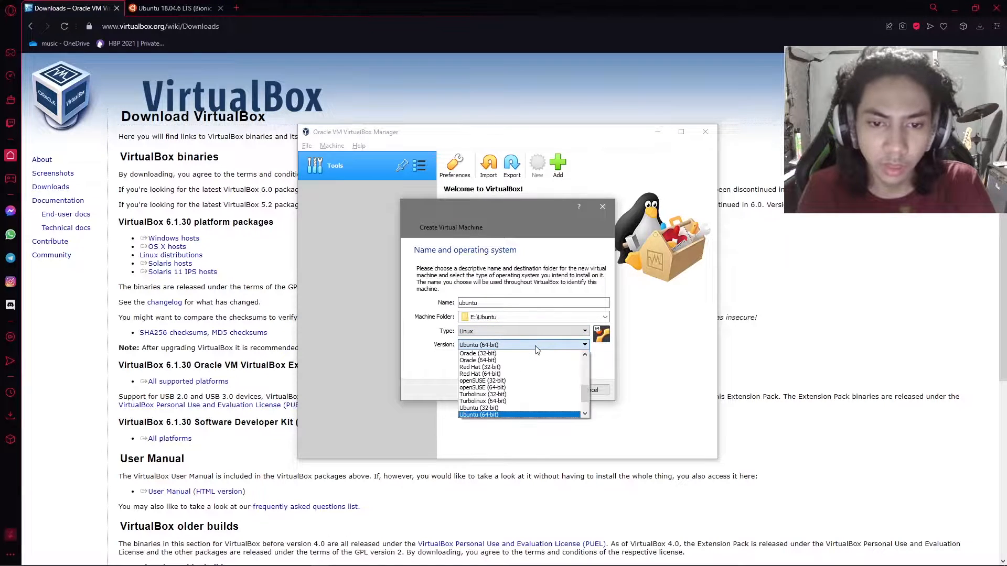
{"action": "left_click", "coordinate": [535, 348]}
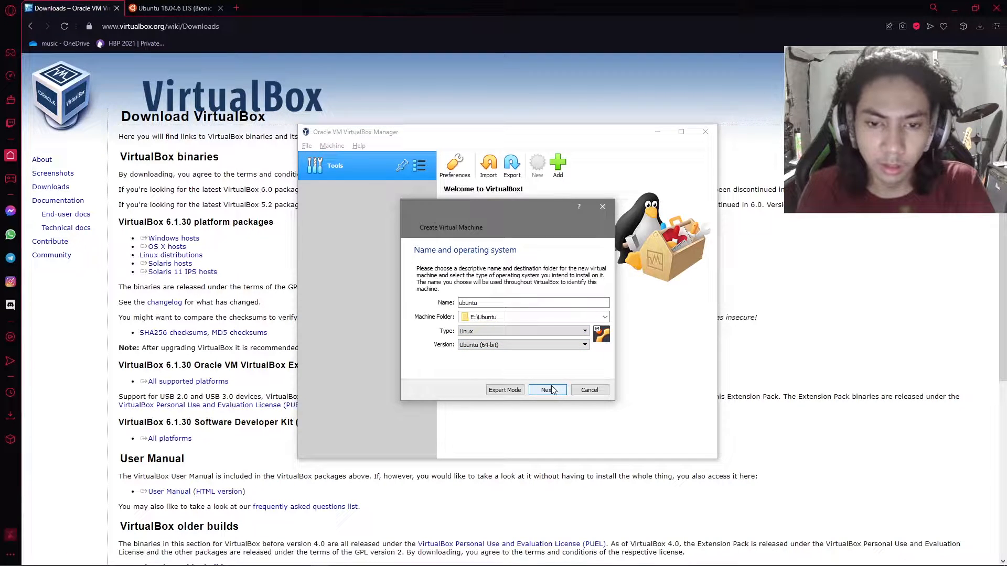
{"action": "left_click", "coordinate": [547, 390]}
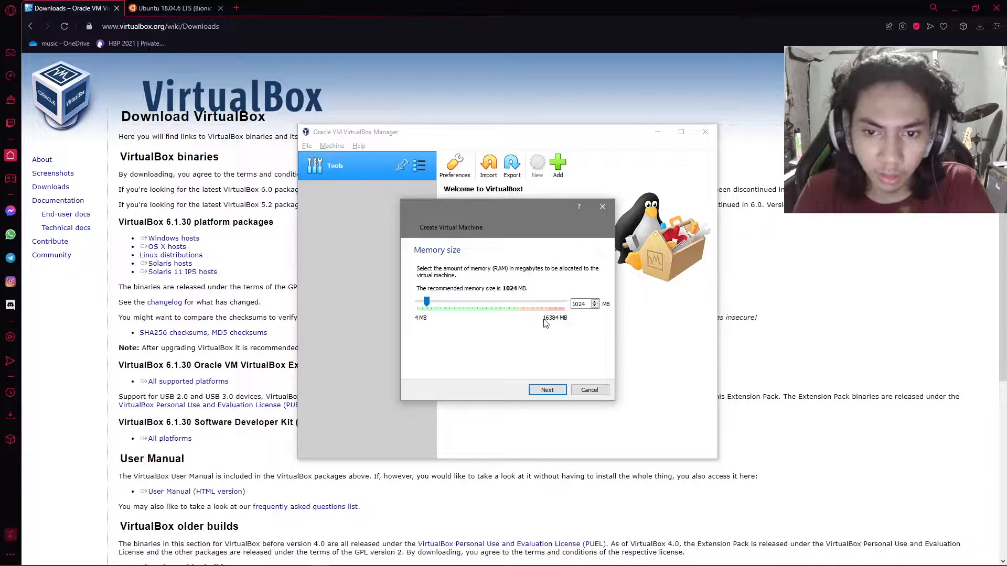
- Allocate 2048 MB of memory to the virtual machine and proceed to the hard disk choice
{"action": "double_click", "coordinate": [584, 304]}
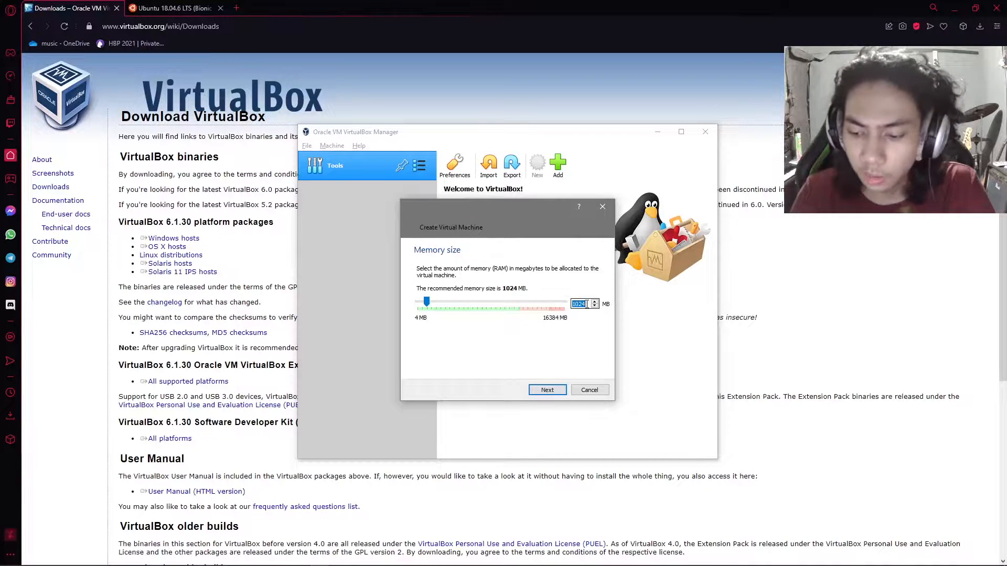
{"action": "type", "text": "2048"}
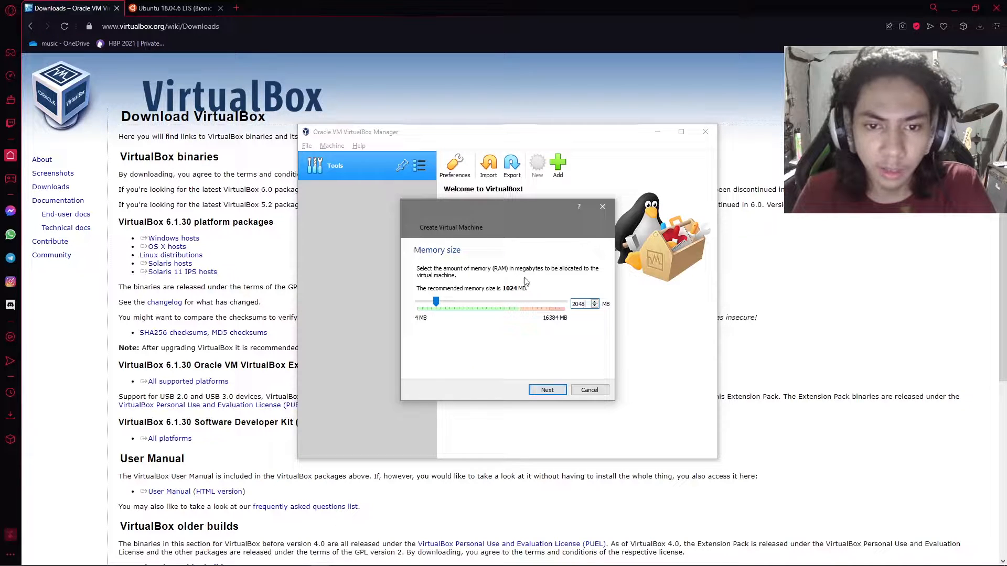
{"action": "left_click", "coordinate": [555, 390]}
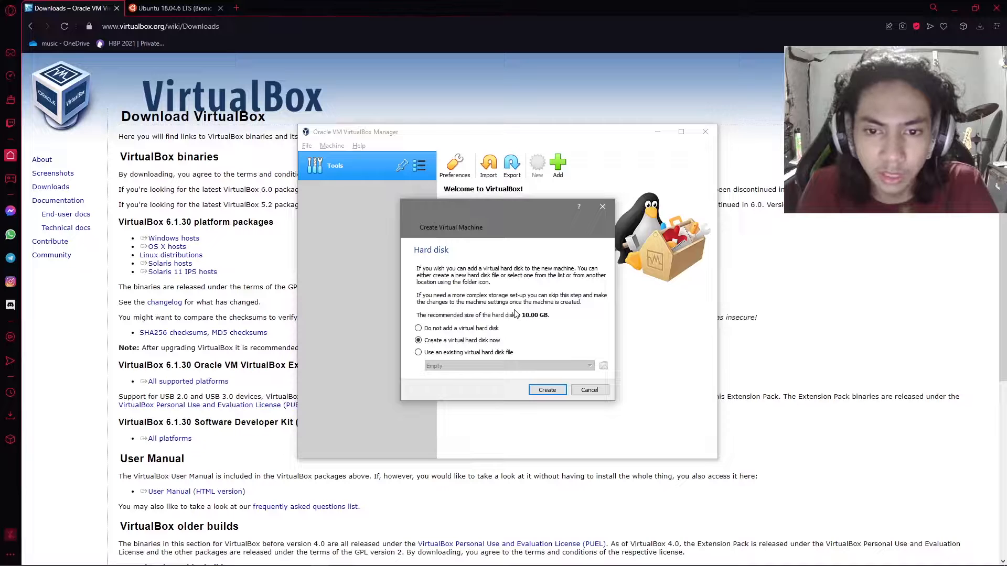
- Choose to create a virtual hard disk now, as a VDI (VirtualBox Disk Image) with fixed size storage
{"action": "left_click", "coordinate": [547, 391]}
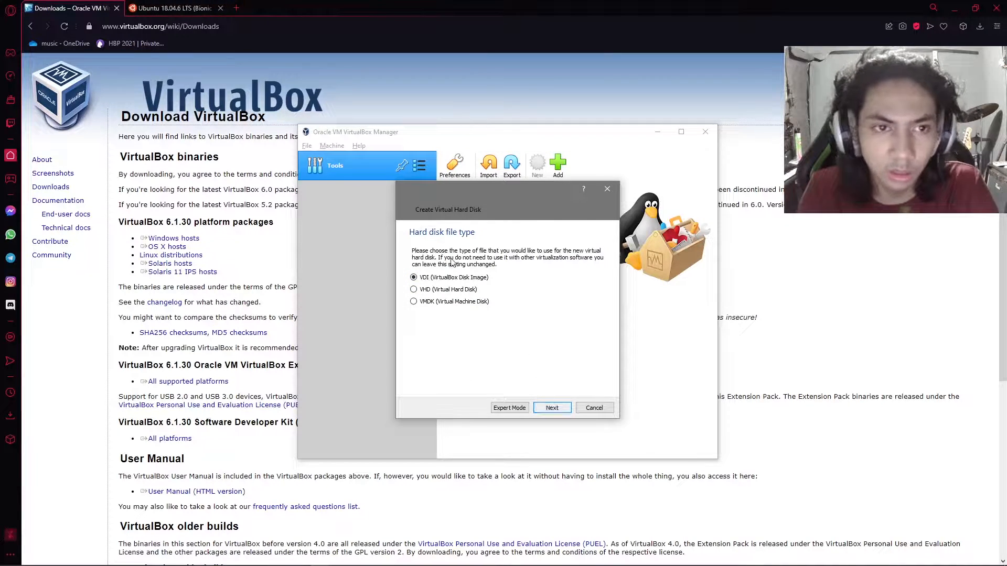
{"action": "left_click", "coordinate": [553, 409]}
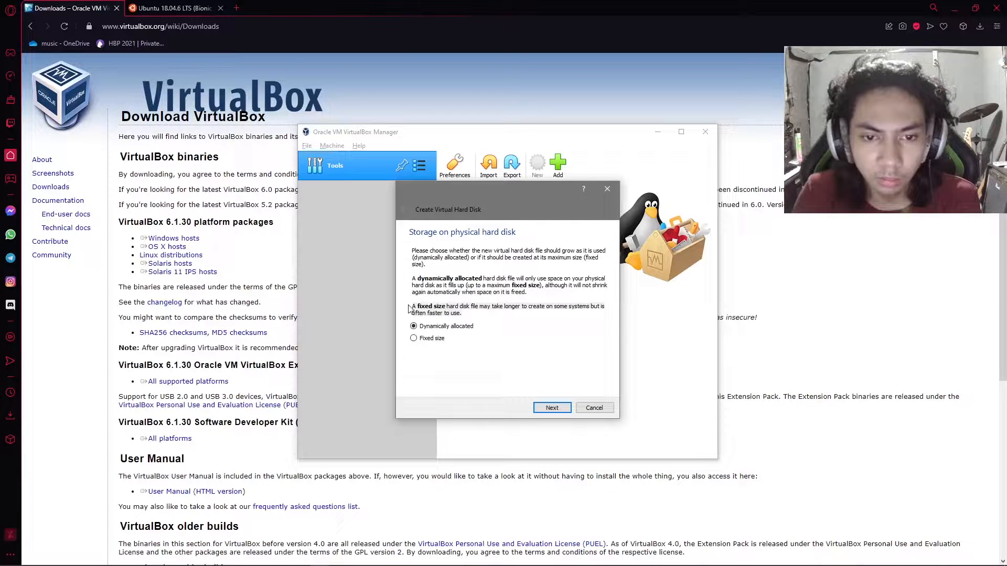
{"action": "left_click", "coordinate": [439, 340]}
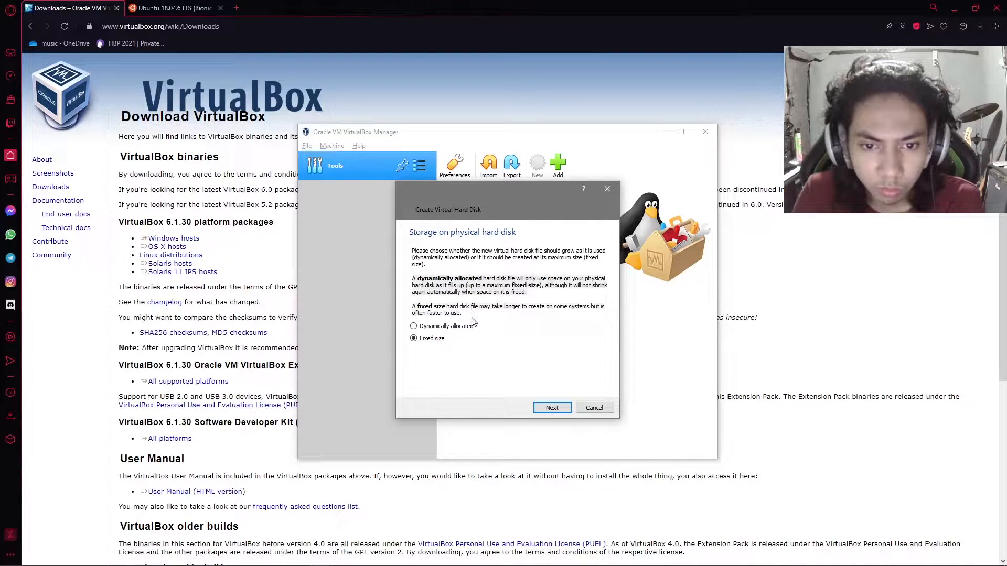
{"action": "left_click", "coordinate": [544, 412]}
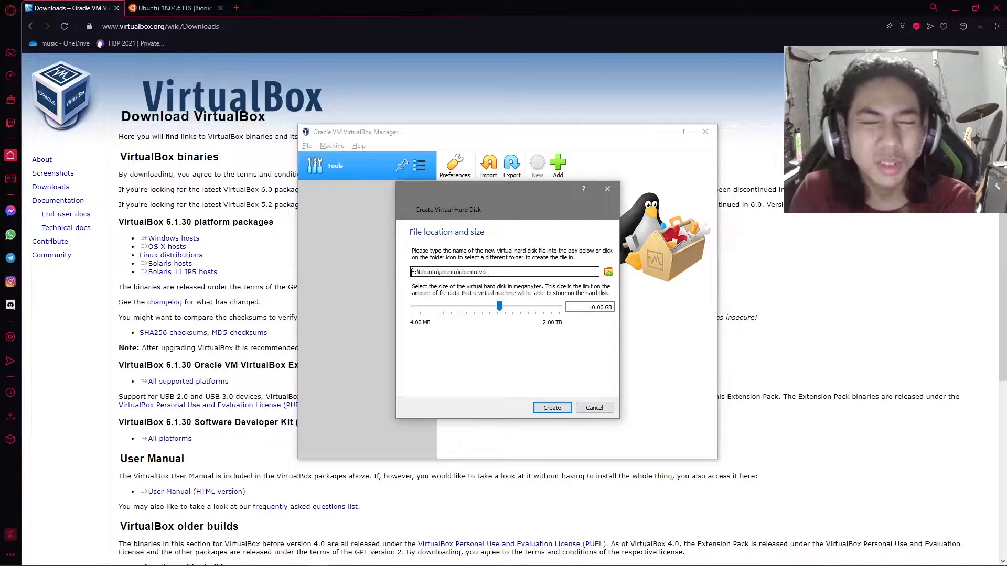
- Keep E:\Ubuntu\ubuntu\ubuntu.vdi as the hard disk file and 10.00 GB as its size, and create the disk
{"action": "left_click_drag", "start_coordinate": [413, 272], "coordinate": [497, 272]}
{"action": "left_click", "coordinate": [497, 272]}
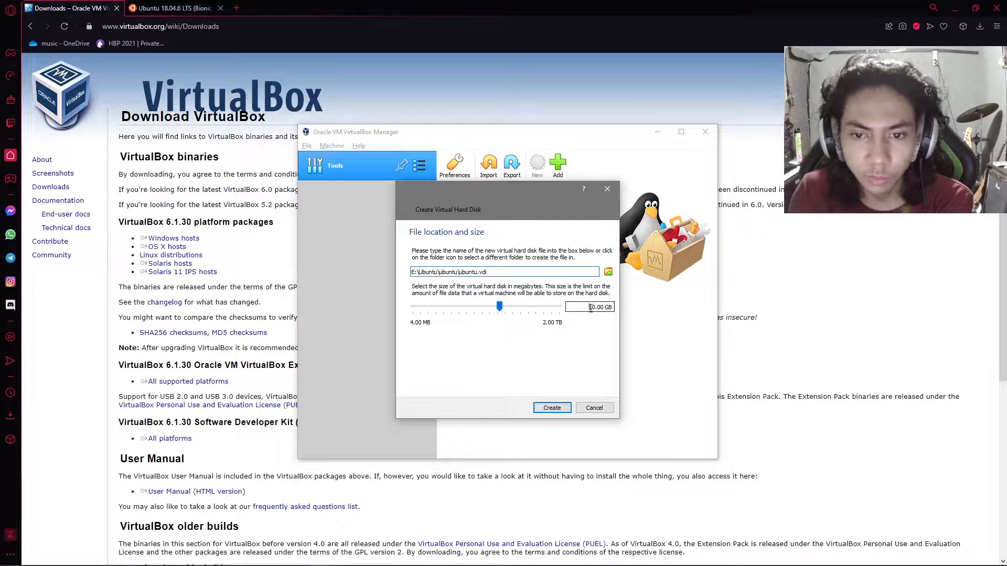
{"action": "left_click_drag", "start_coordinate": [591, 308], "coordinate": [611, 308]}
{"action": "left_click", "coordinate": [611, 308]}
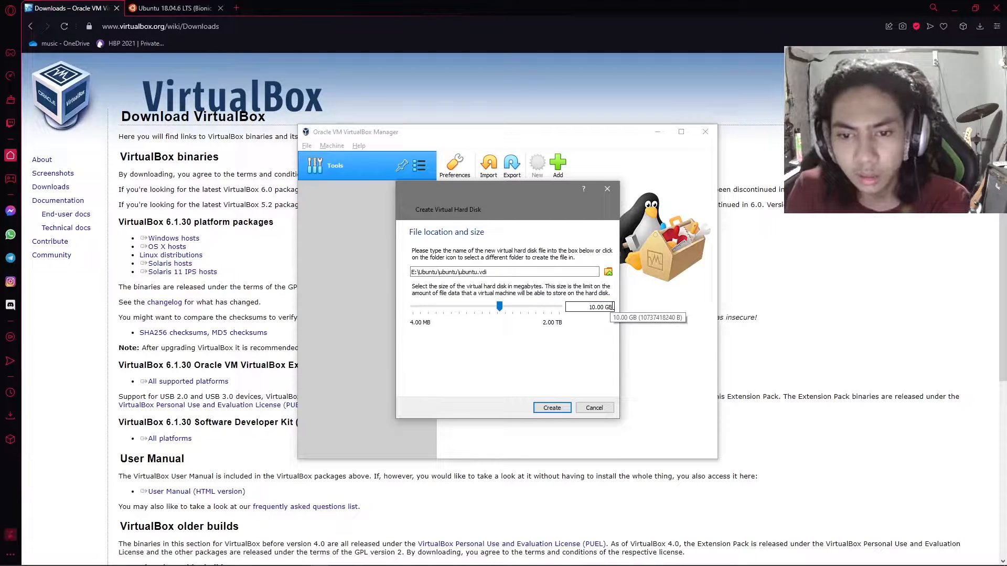
{"action": "left_click_drag", "start_coordinate": [611, 308], "coordinate": [593, 309]}
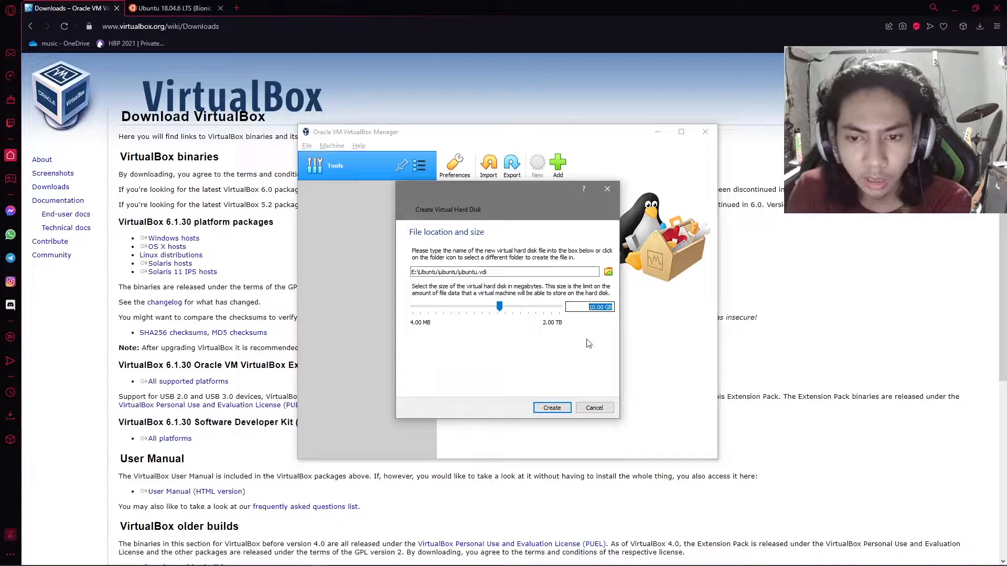
{"action": "left_click", "coordinate": [606, 308]}
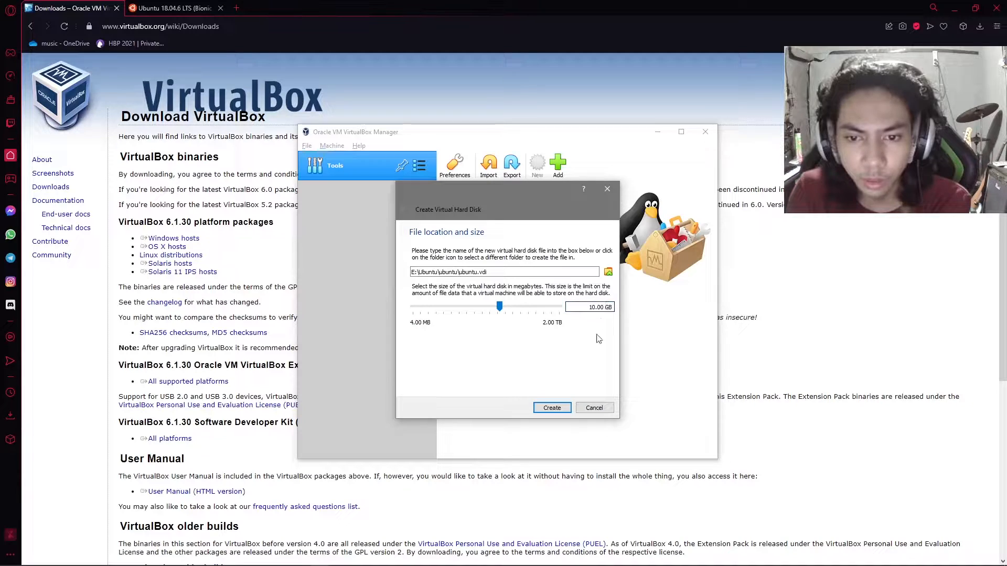
{"action": "left_click", "coordinate": [558, 409]}
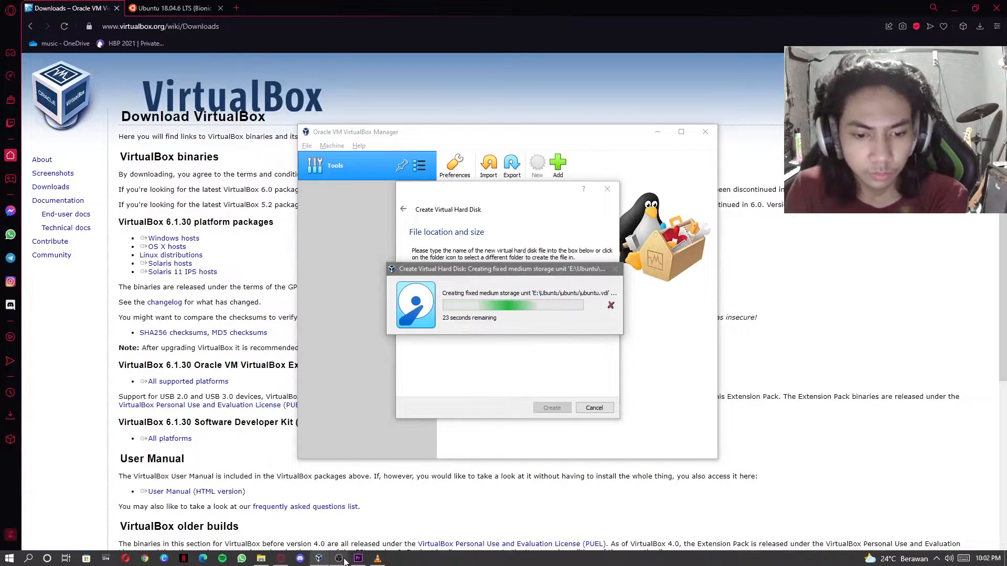
{"action": "left_click", "coordinate": [339, 559]}
{"action": "left_click", "coordinate": [344, 562]}
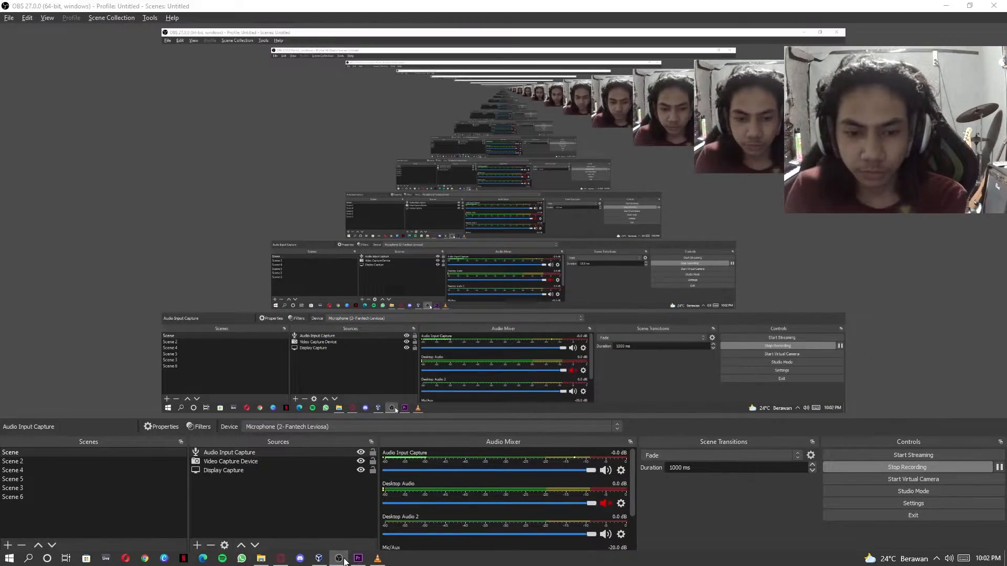
{"action": "left_click", "coordinate": [345, 562]}
{"action": "left_click", "coordinate": [344, 562]}
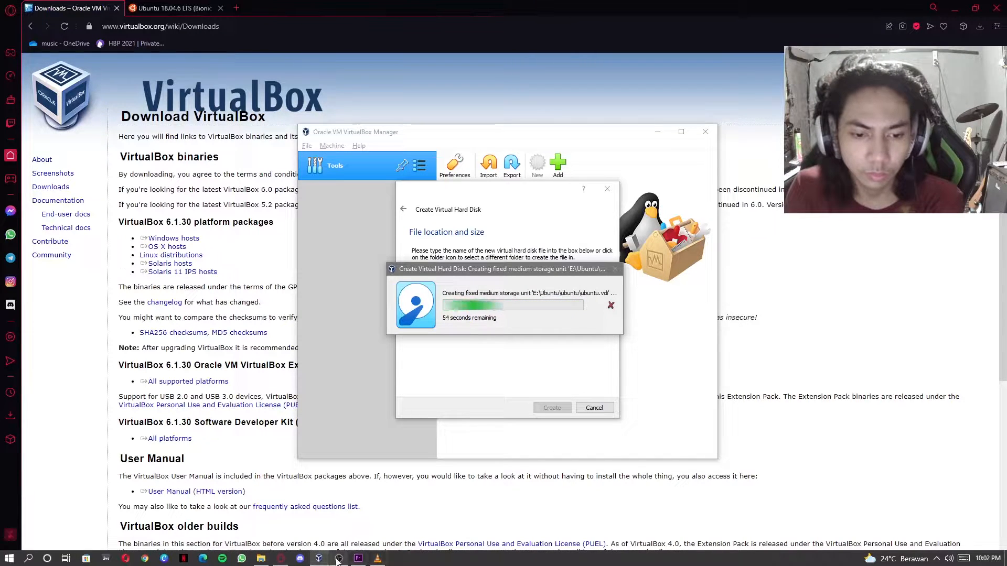
{"action": "left_click", "coordinate": [340, 559]}
{"action": "left_click", "coordinate": [999, 468]}
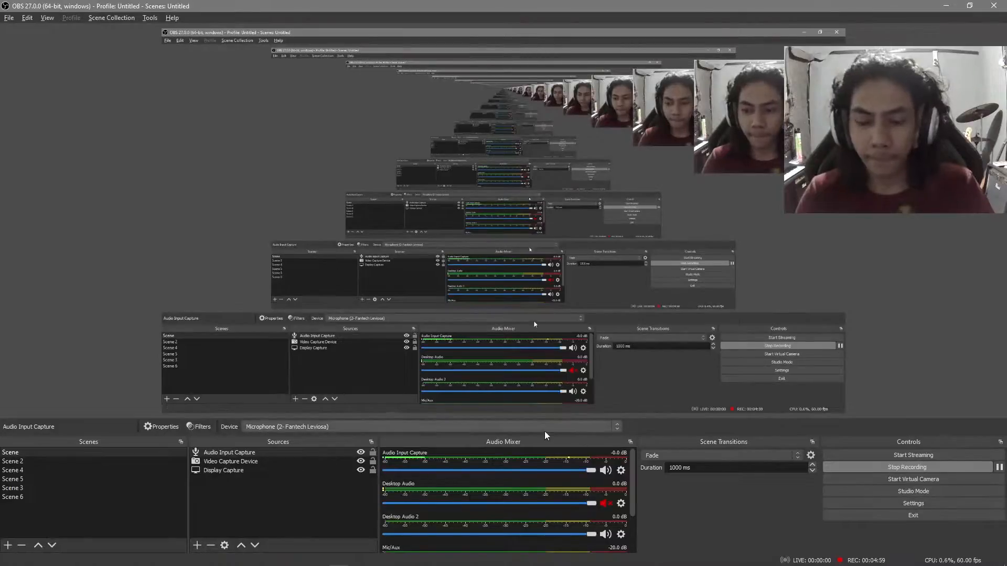
{"action": "key", "text": "alt+Tab"}
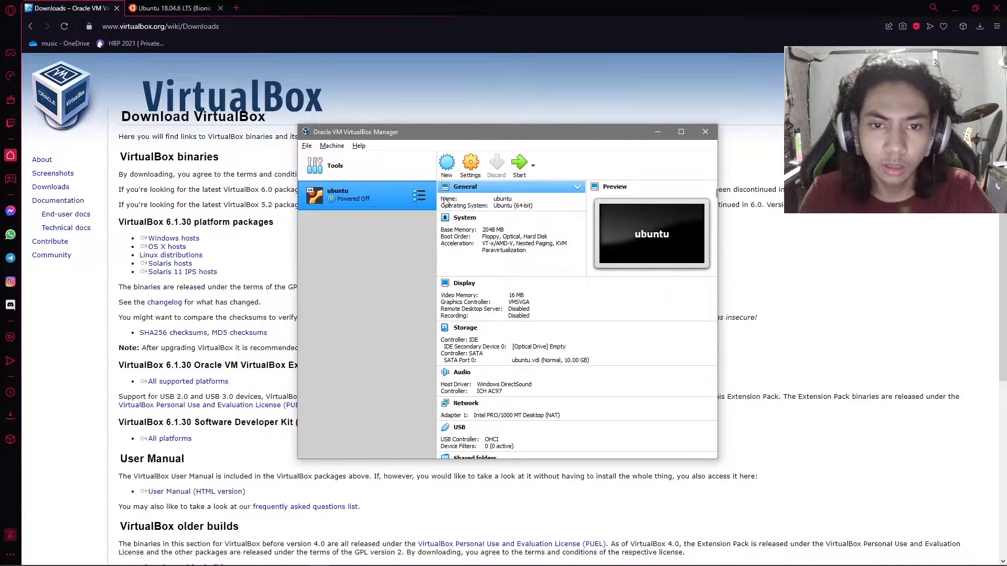
{"action": "left_click", "coordinate": [497, 199]}
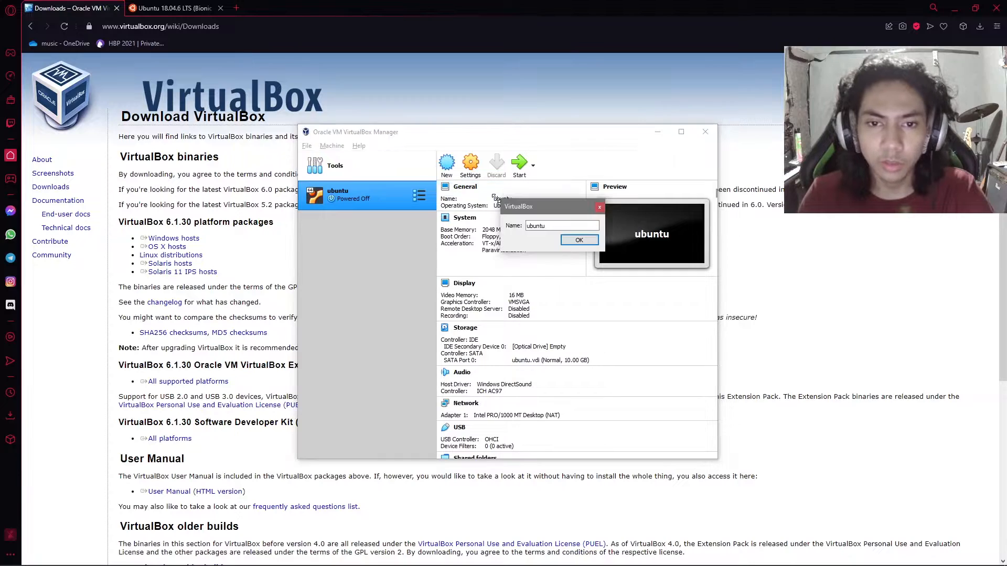
{"action": "left_click", "coordinate": [600, 208]}
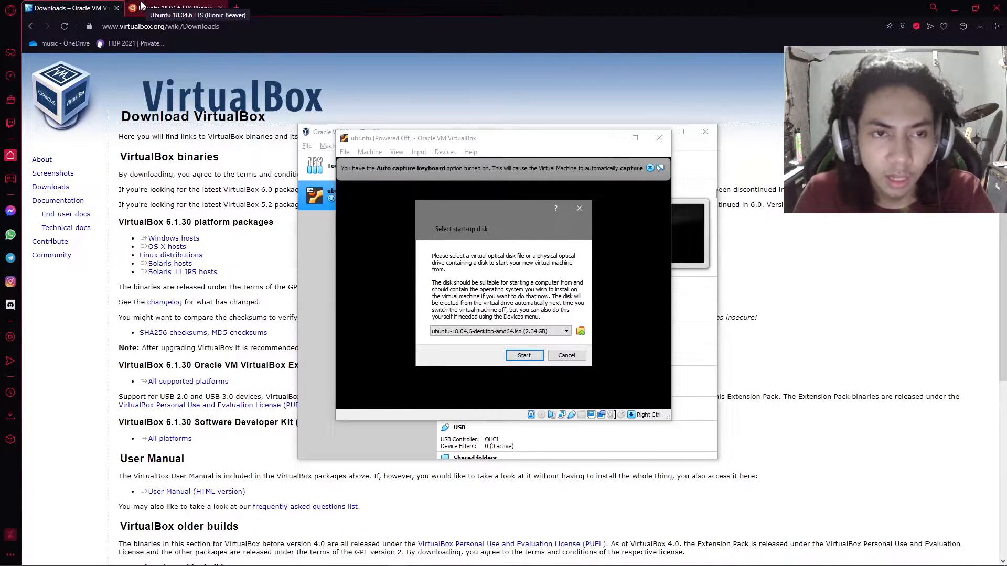
{"action": "left_click", "coordinate": [580, 333]}
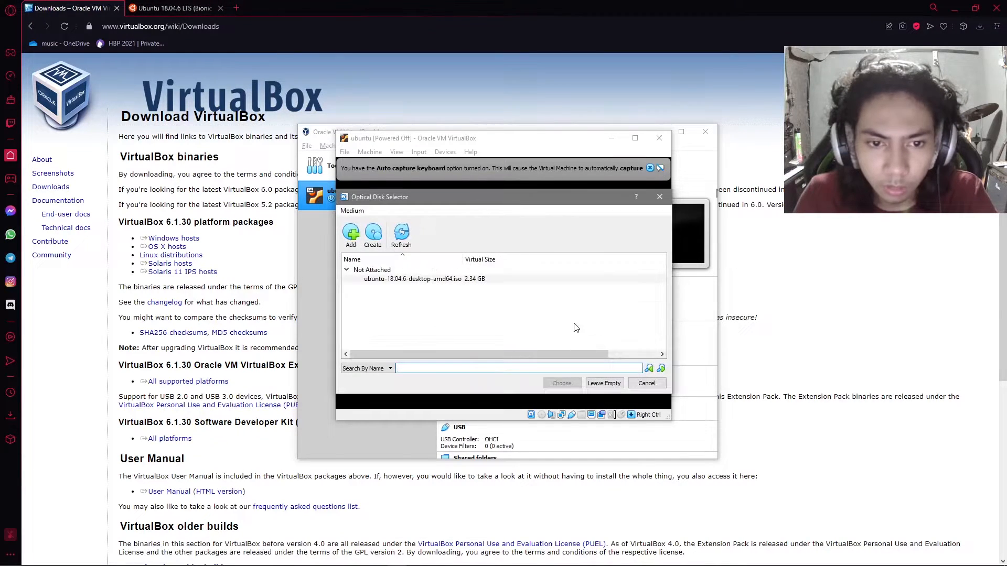
{"action": "left_click", "coordinate": [440, 280]}
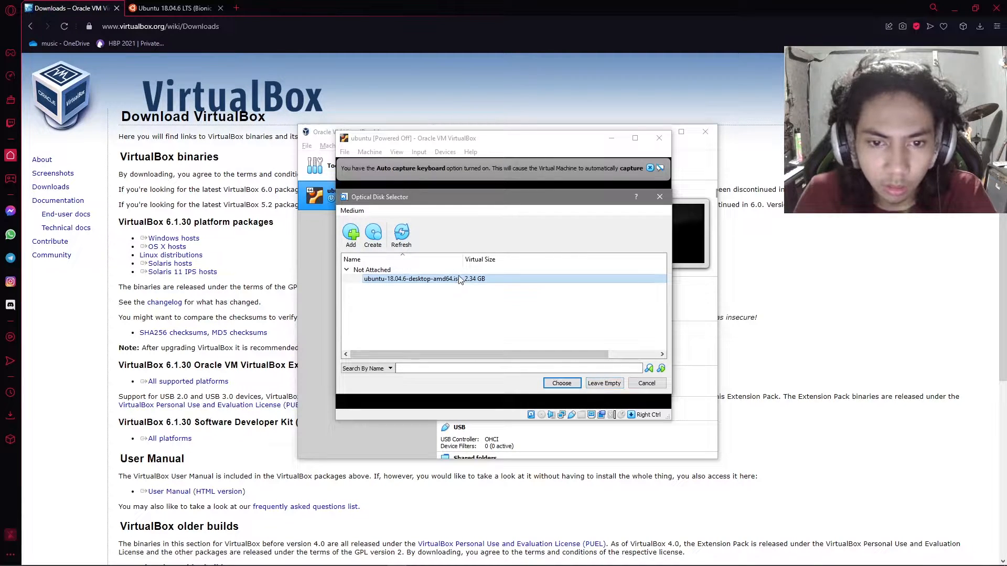
{"action": "left_click", "coordinate": [615, 382]}
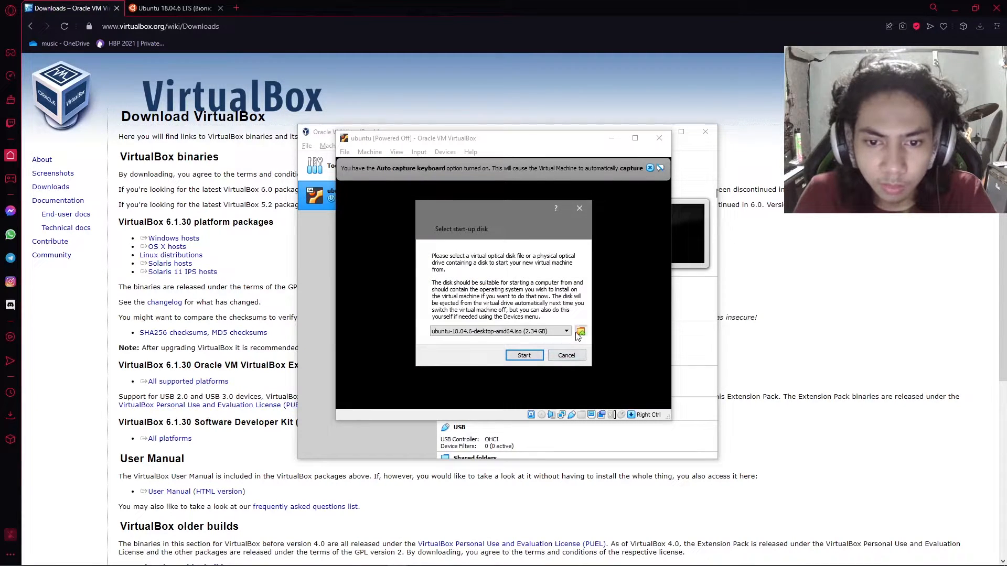
- Choose ubuntu-18.04.6-desktop-amd64.iso as the start-up disk, boot the virtual machine from it and dismiss the keyboard capture notice
{"action": "left_click", "coordinate": [581, 333]}
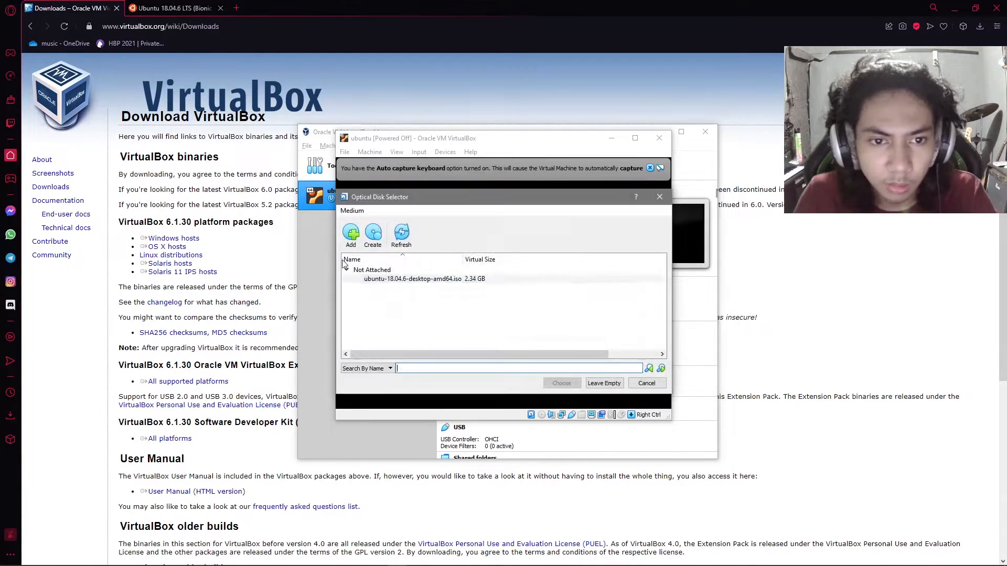
{"action": "left_click", "coordinate": [400, 237]}
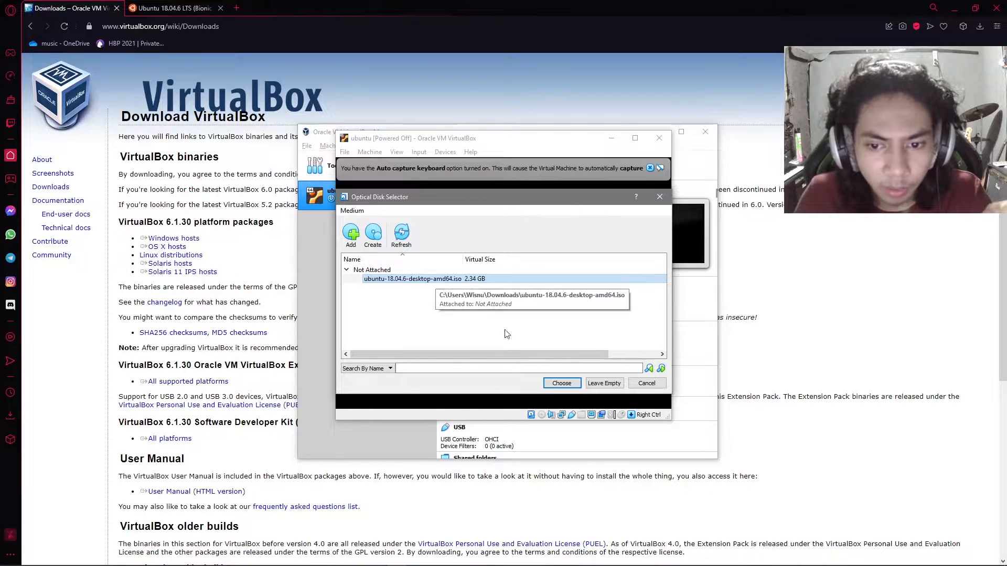
{"action": "left_click", "coordinate": [561, 383]}
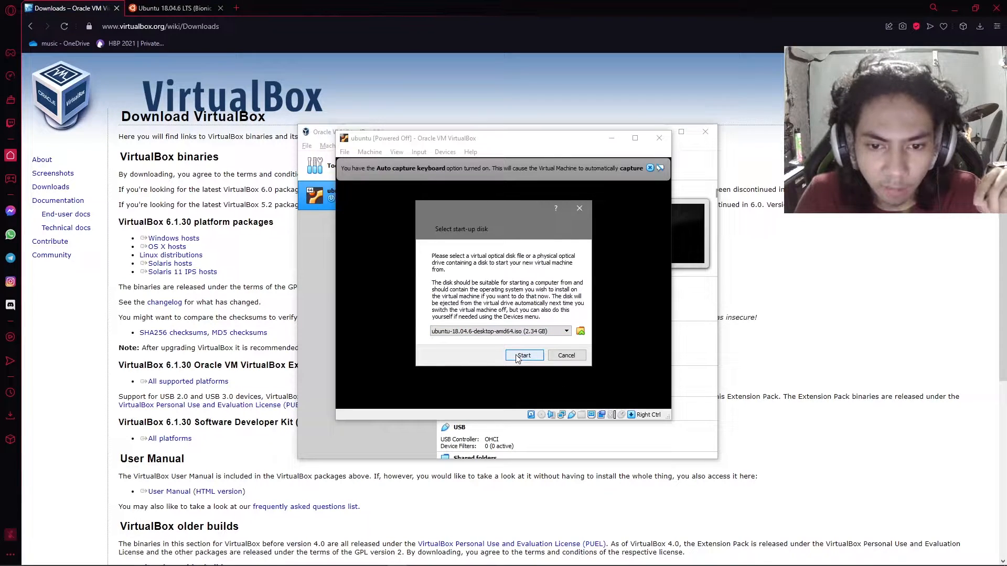
{"action": "left_click", "coordinate": [523, 356]}
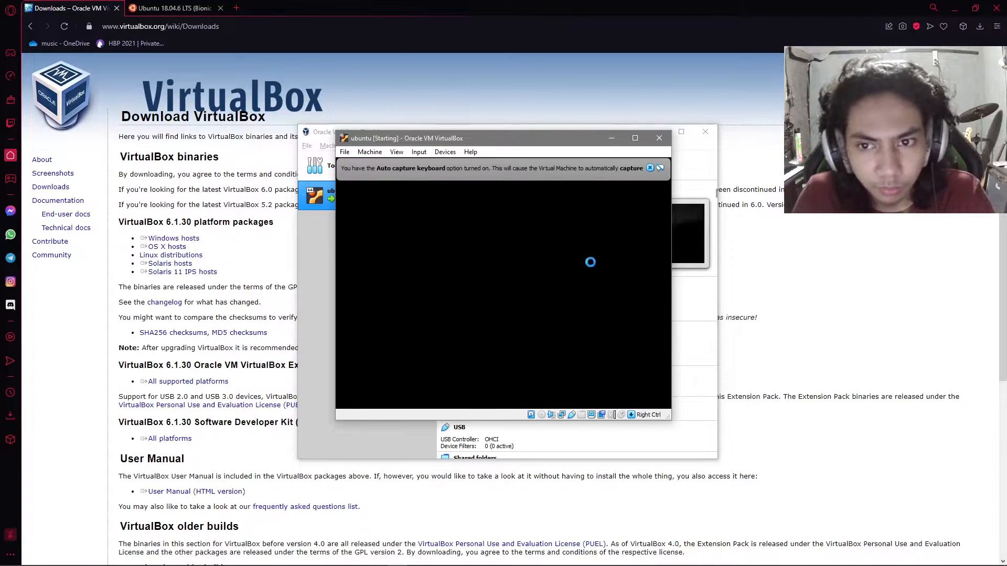
{"action": "left_click", "coordinate": [649, 168]}
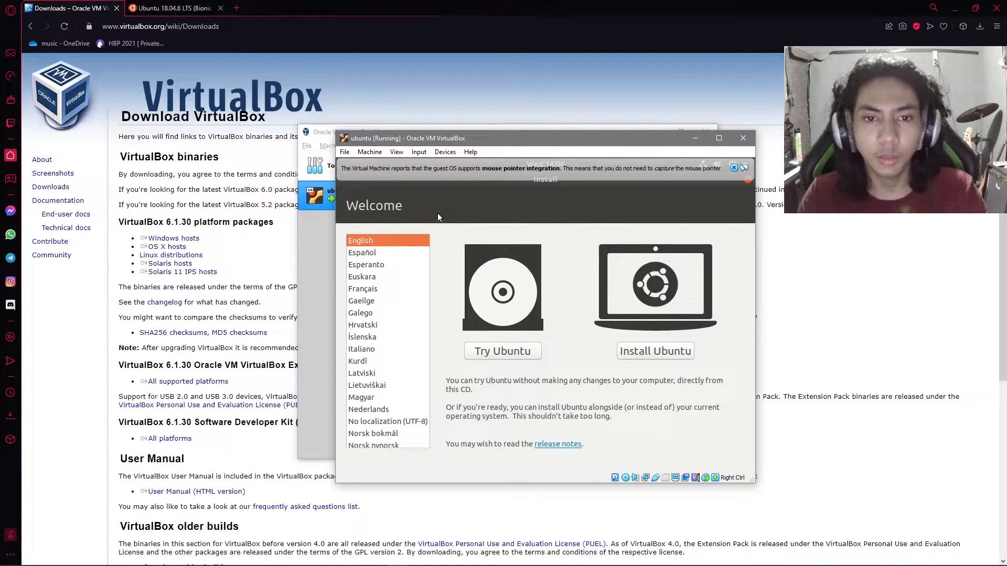
- Keep English as the language on the Welcome screen and launch Ubuntu in try mode without installing it
{"action": "scroll", "coordinate": [356, 243], "scroll_direction": "up", "scroll_amount": 3}
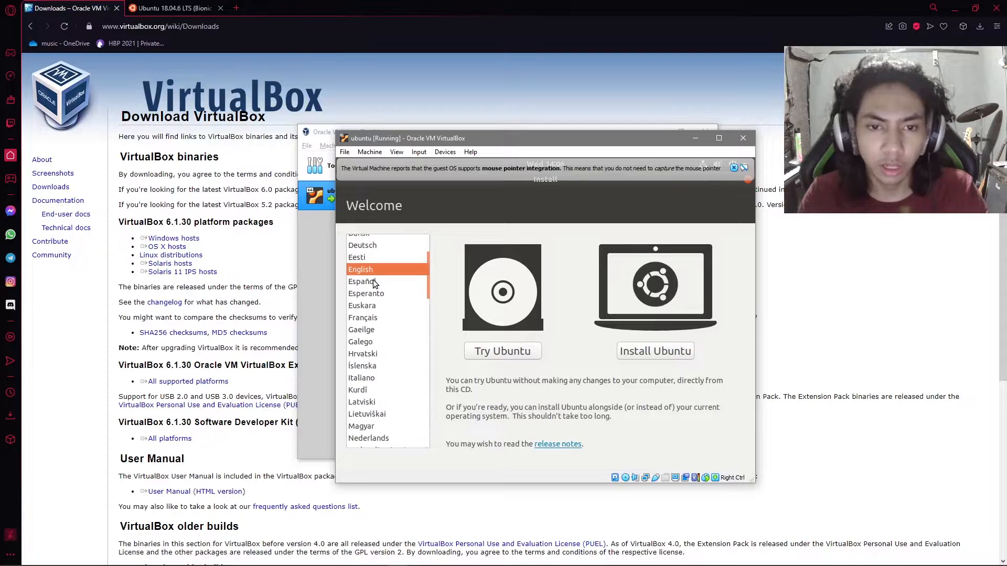
{"action": "scroll", "coordinate": [369, 294], "scroll_direction": "down", "scroll_amount": 4}
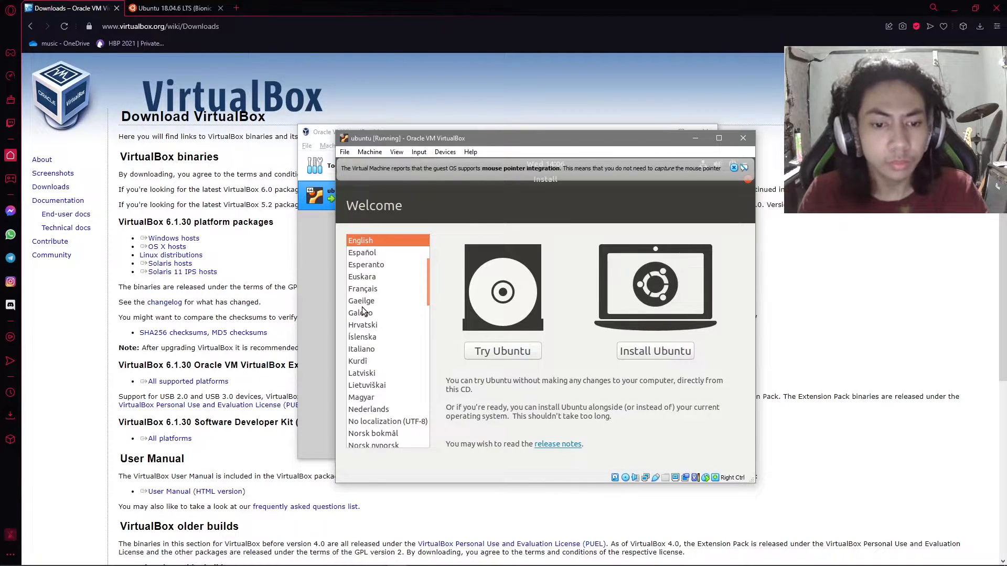
{"action": "scroll", "coordinate": [362, 311], "scroll_direction": "up", "scroll_amount": 3}
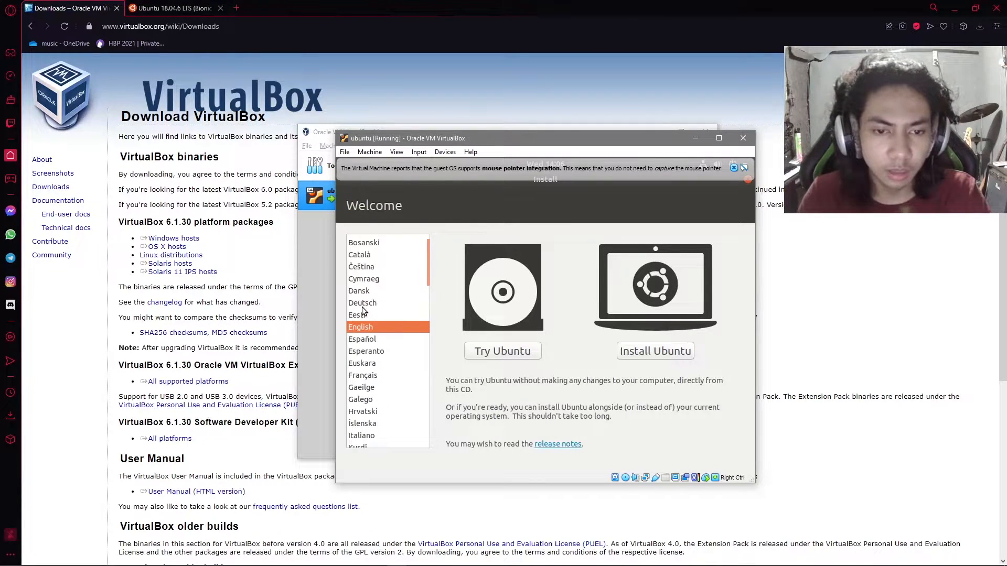
{"action": "scroll", "coordinate": [362, 311], "scroll_direction": "down", "scroll_amount": 3}
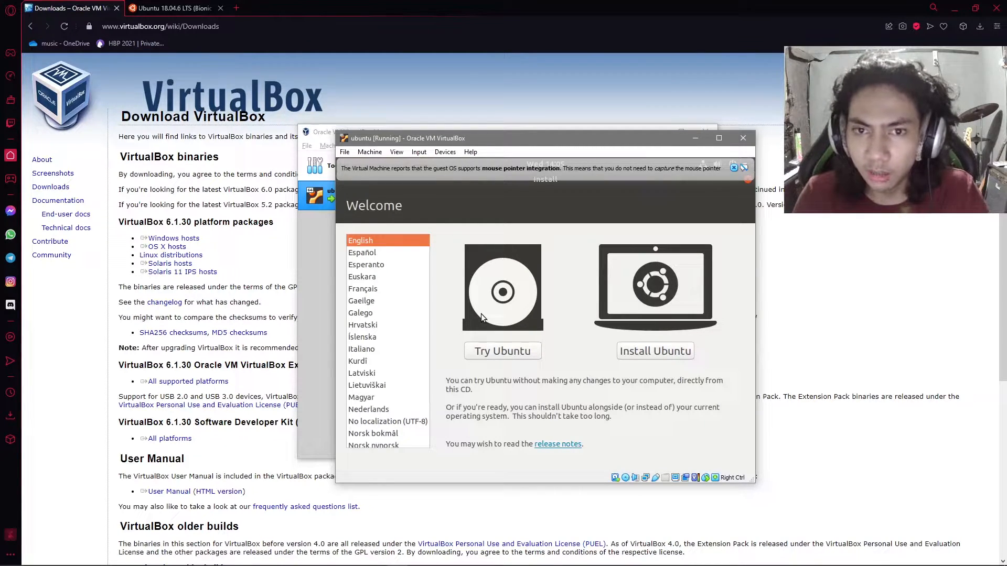
{"action": "left_click_drag", "start_coordinate": [442, 139], "coordinate": [404, 133]}
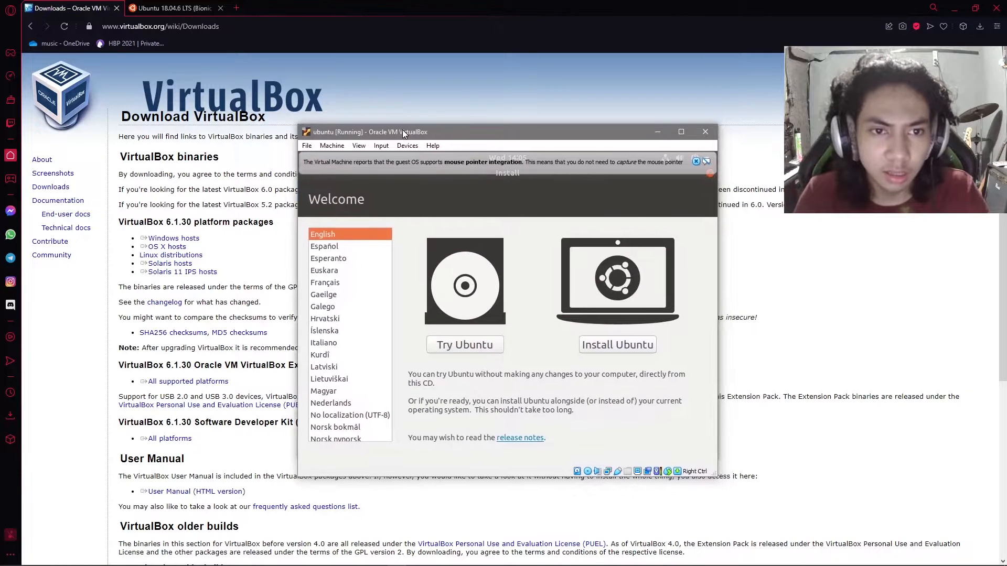
{"action": "left_click", "coordinate": [467, 344]}
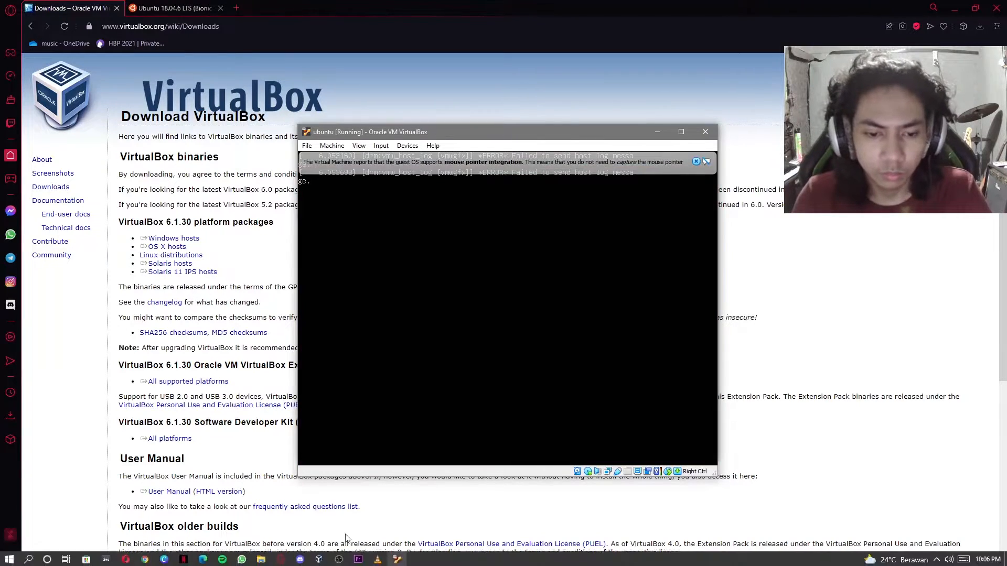
{"action": "left_click", "coordinate": [339, 560]}
{"action": "left_click", "coordinate": [339, 560]}
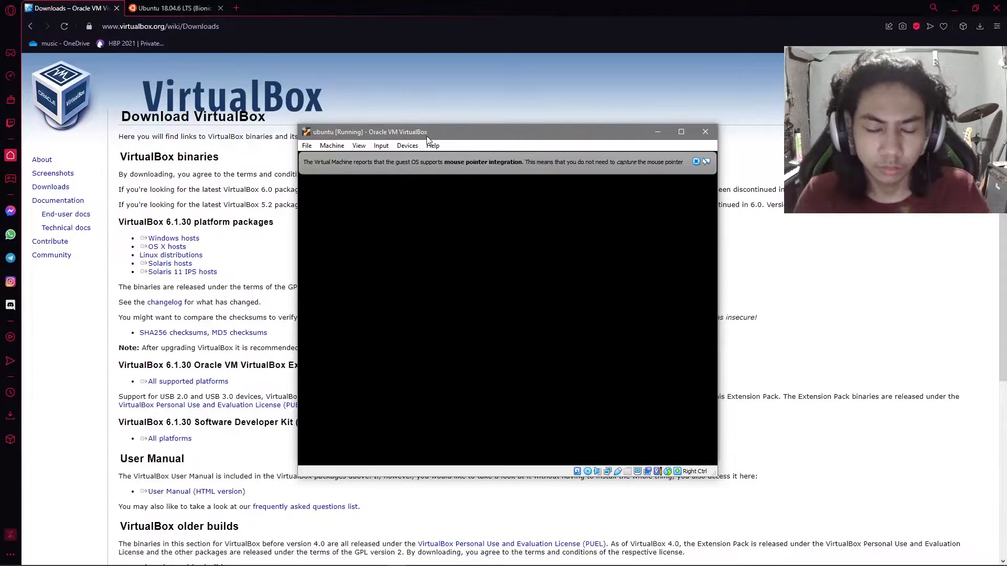
{"action": "left_click", "coordinate": [333, 562]}
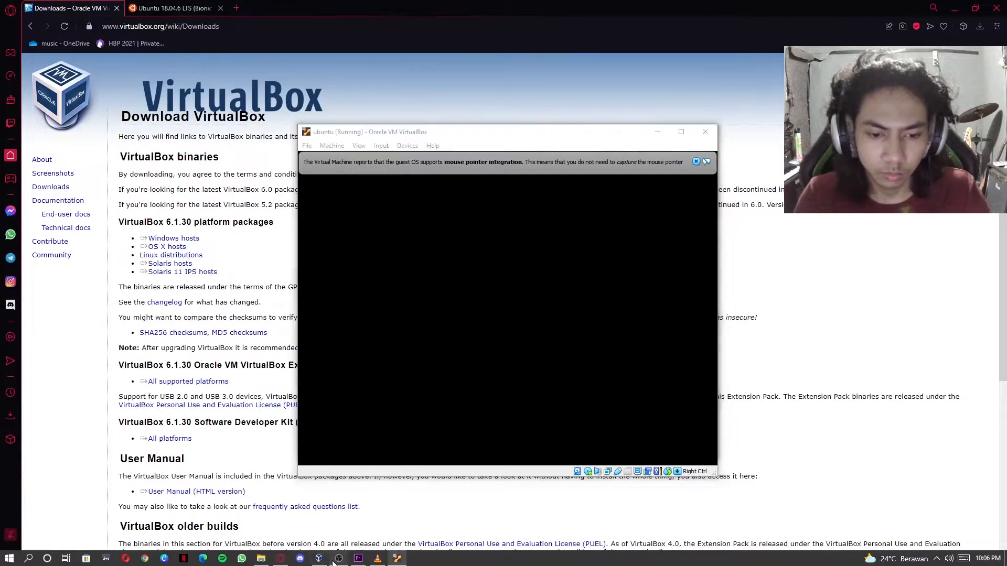
{"action": "left_click", "coordinate": [338, 560]}
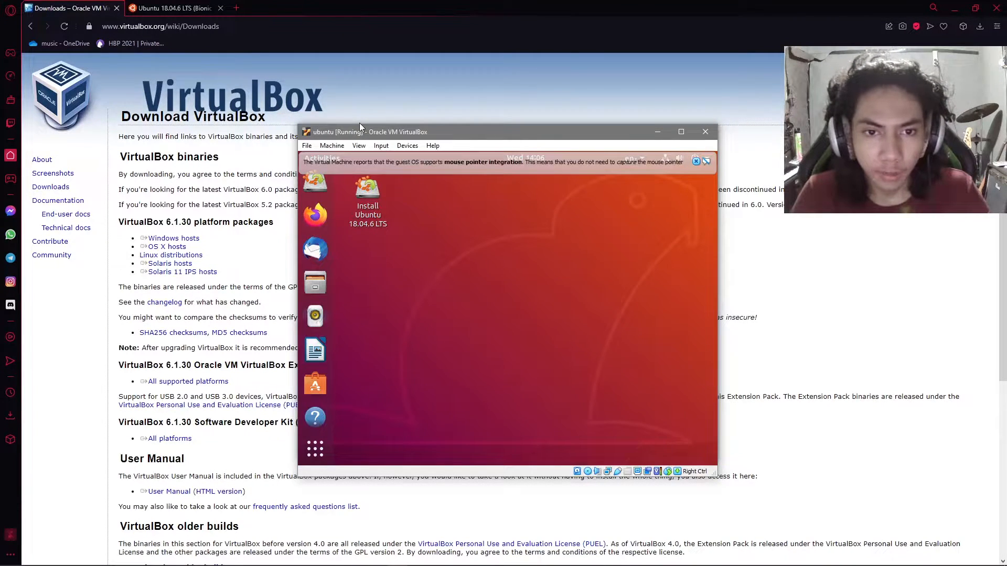
- Dismiss the mouse pointer integration notice and open a terminal from the Ubuntu desktop
{"action": "left_click", "coordinate": [696, 161]}
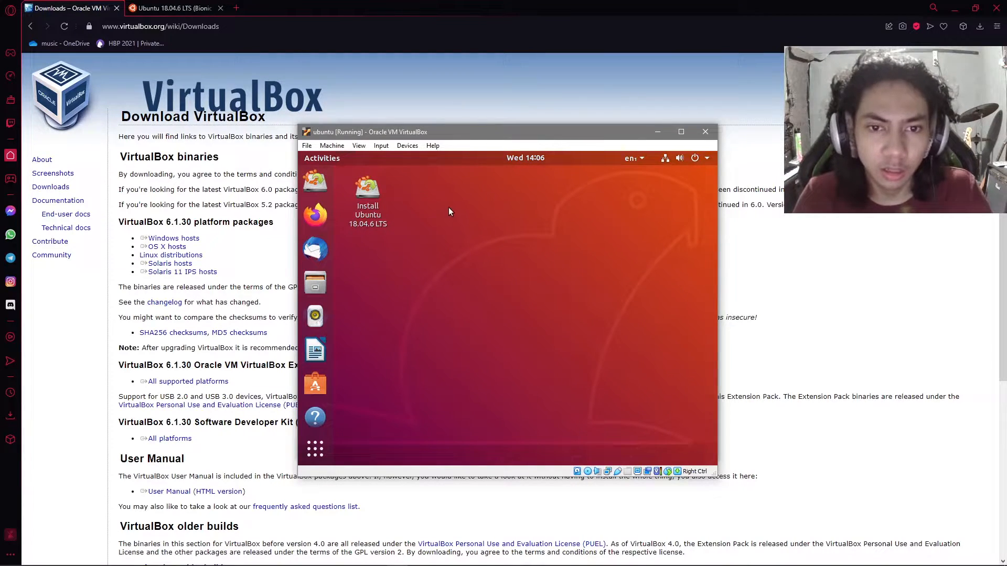
{"action": "left_click_drag", "start_coordinate": [448, 207], "coordinate": [569, 325]}
{"action": "left_click_drag", "start_coordinate": [405, 240], "coordinate": [618, 388]}
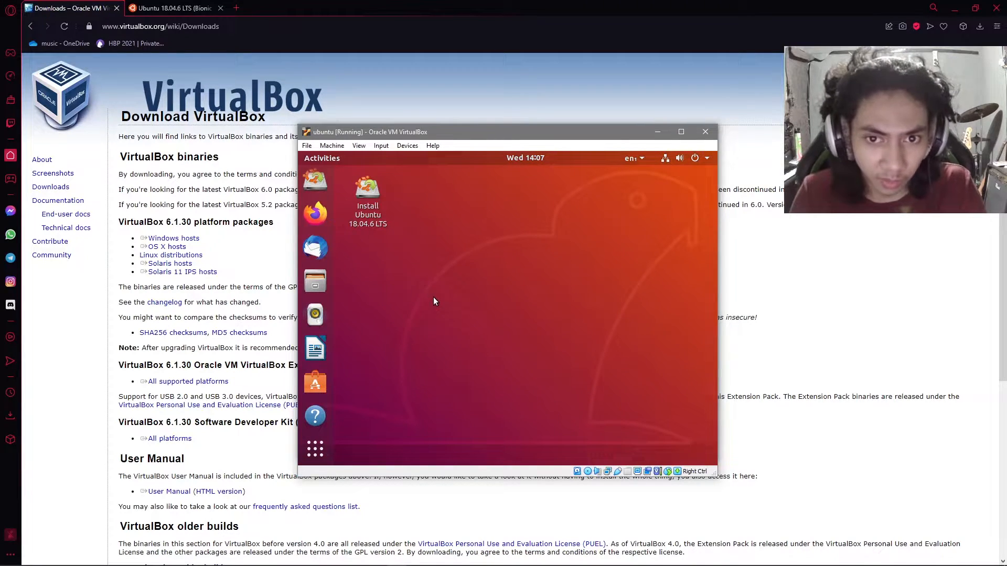
{"action": "right_click", "coordinate": [453, 205]}
{"action": "left_click", "coordinate": [447, 206]}
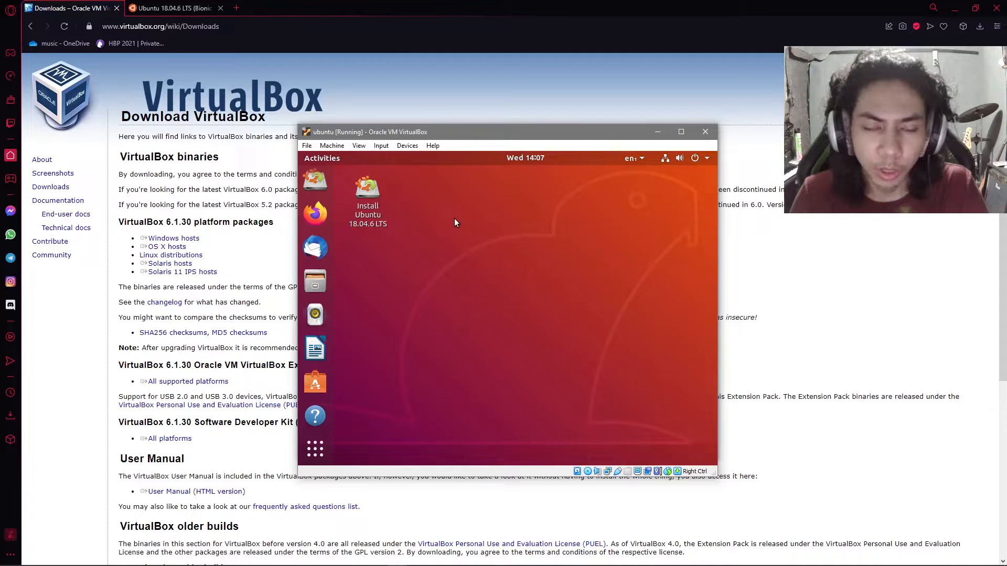
{"action": "right_click", "coordinate": [454, 219]}
{"action": "left_click", "coordinate": [437, 210]}
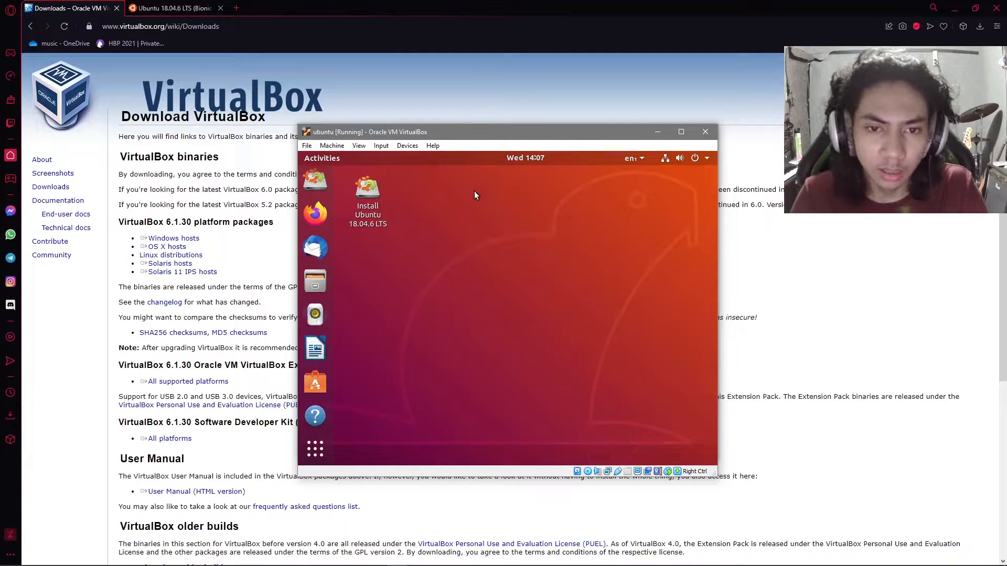
{"action": "right_click", "coordinate": [517, 261]}
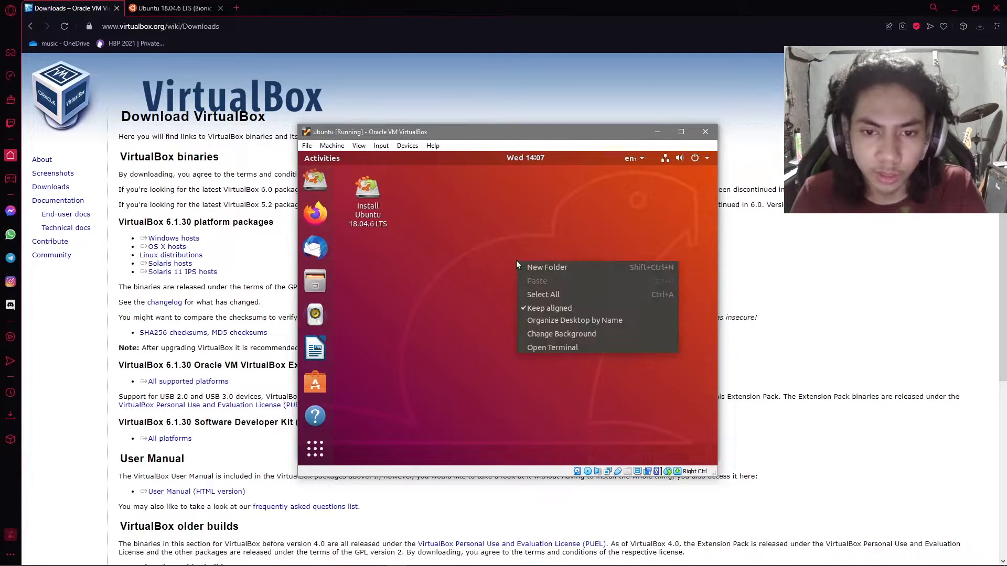
{"action": "left_click", "coordinate": [577, 346]}
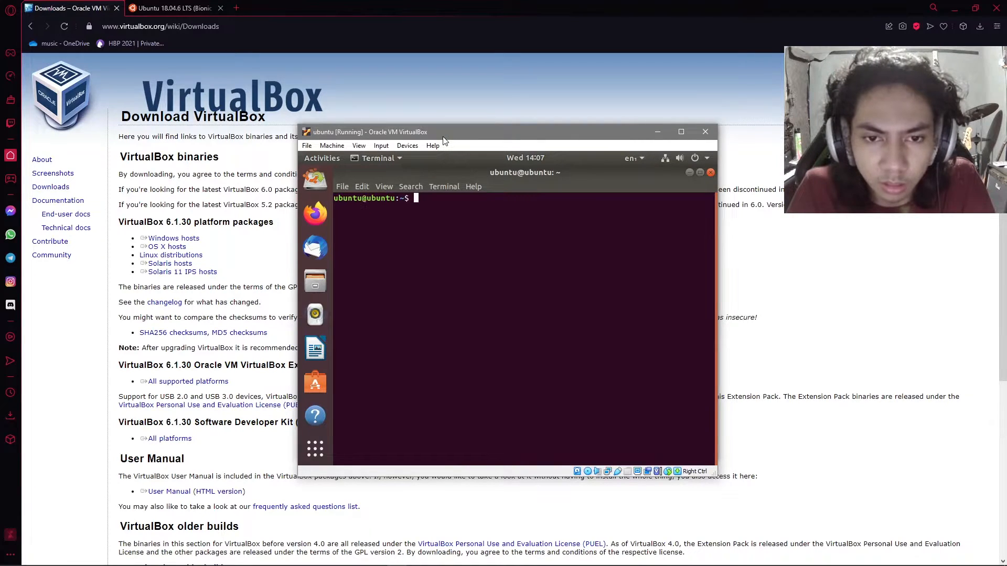
{"action": "left_click_drag", "start_coordinate": [443, 135], "coordinate": [442, 135]}
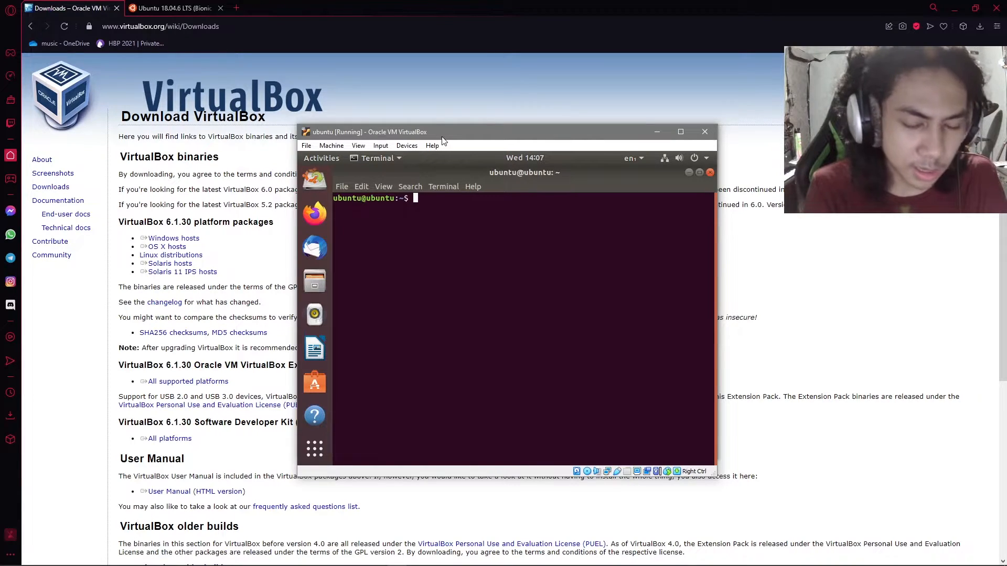
- List the home folder's contents with ls and refresh the package lists with sudo apt-get update -y
{"action": "type", "text": "ls"}
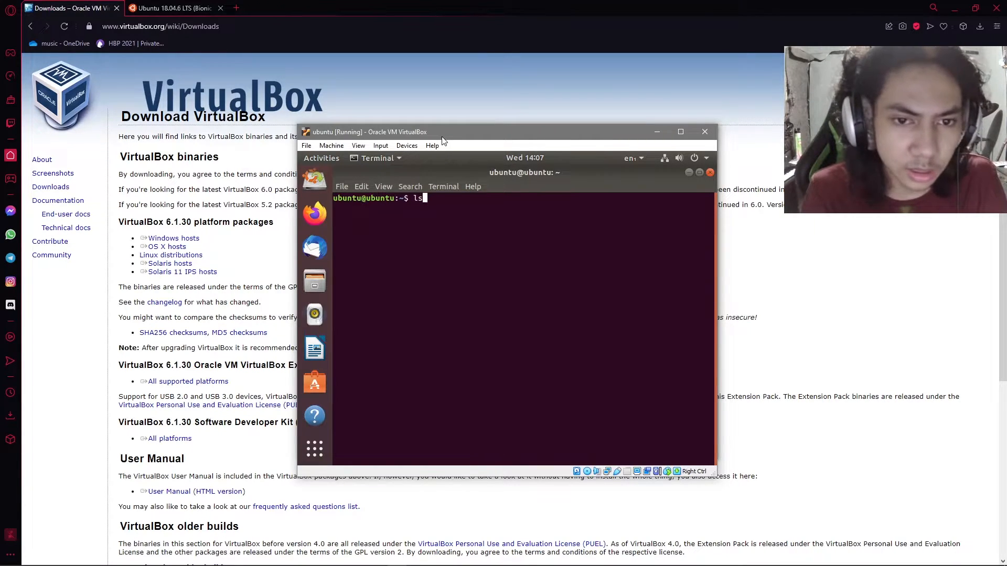
{"action": "key", "text": "Return"}
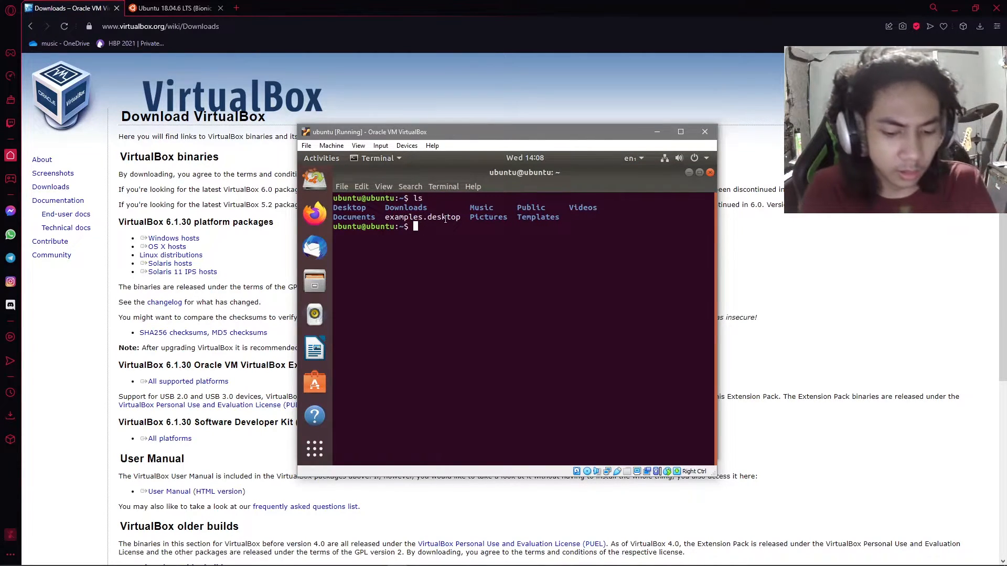
{"action": "type", "text": "su"}
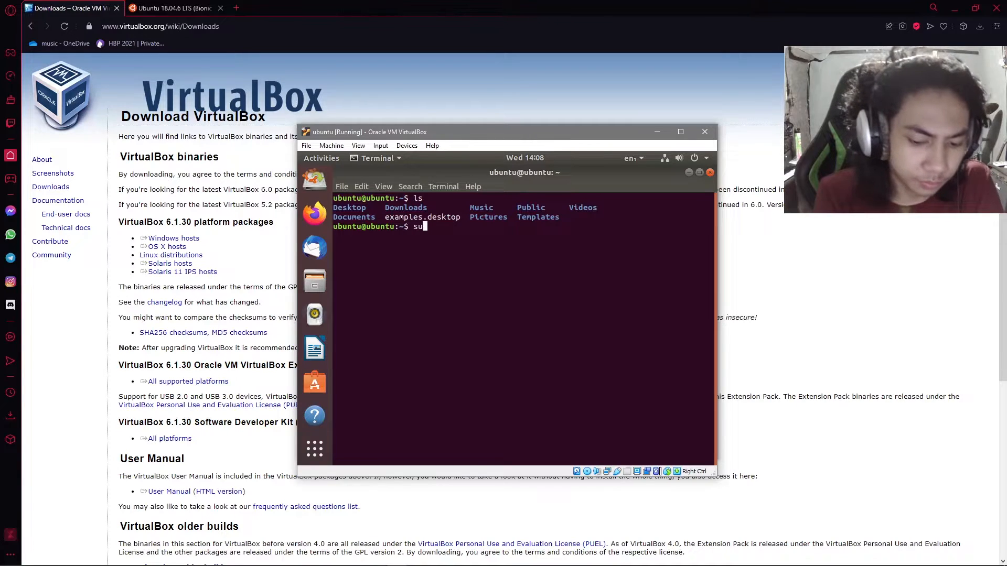
{"action": "type", "text": "do "}
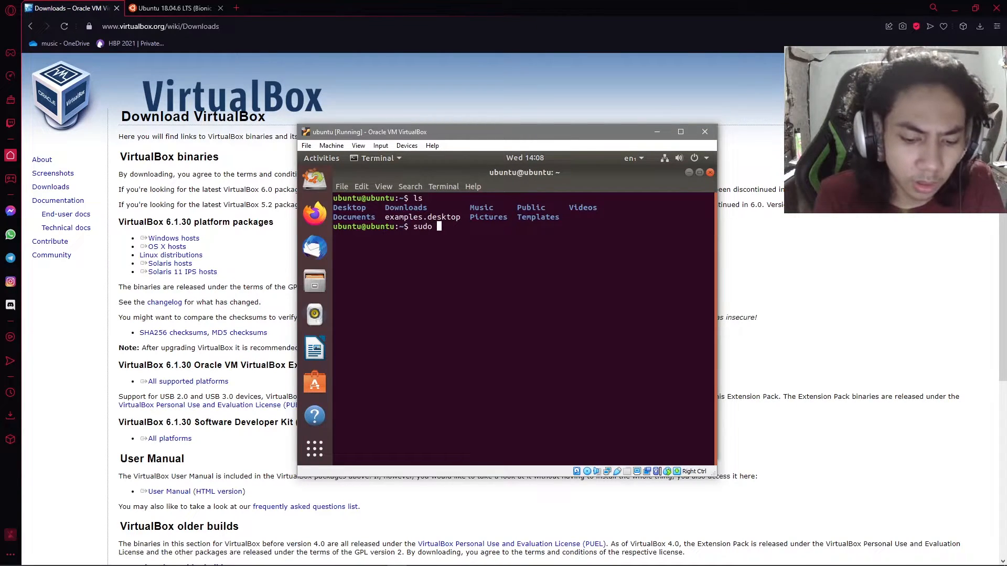
{"action": "type", "text": "apt"}
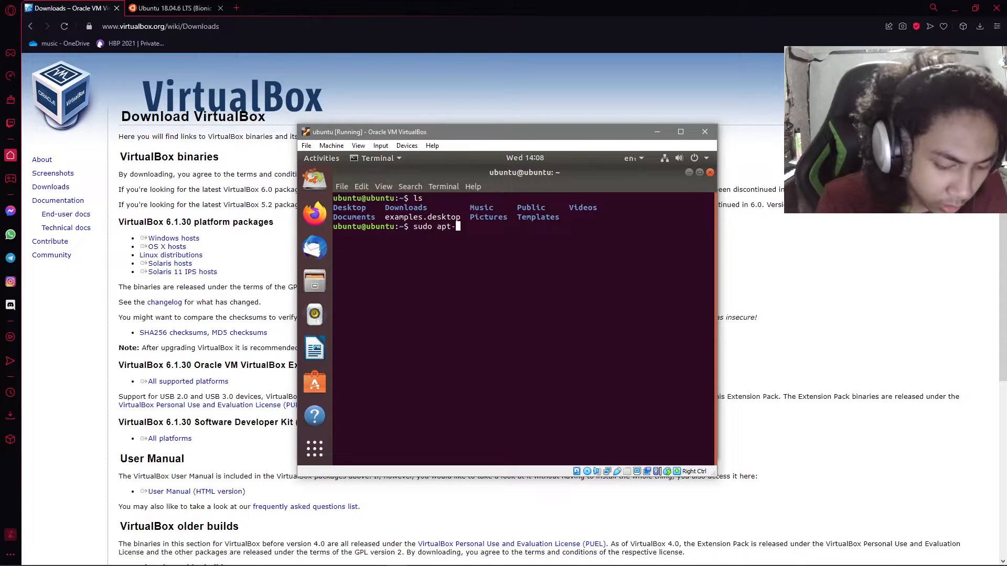
{"action": "type", "text": "-get update"}
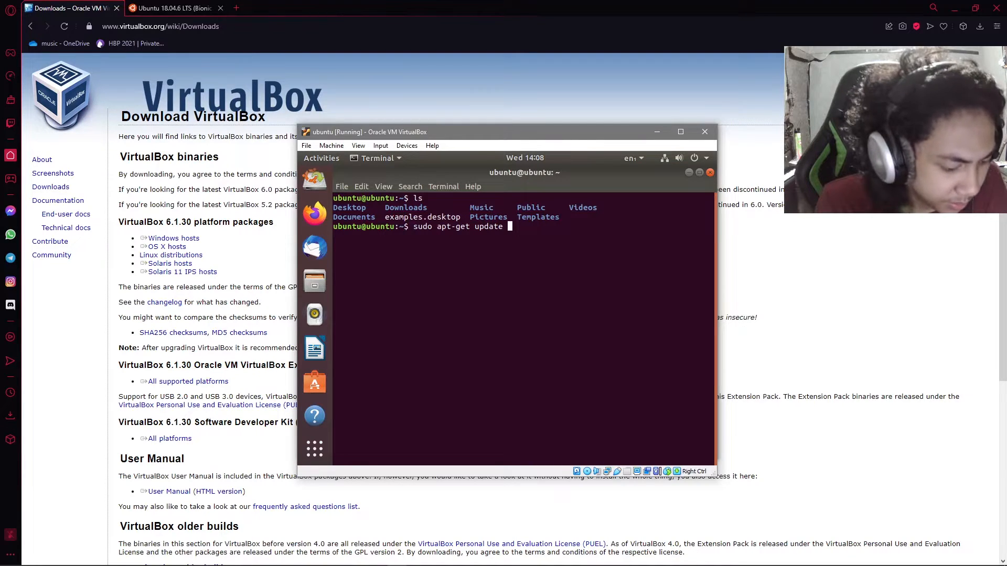
{"action": "type", "text": " -"}
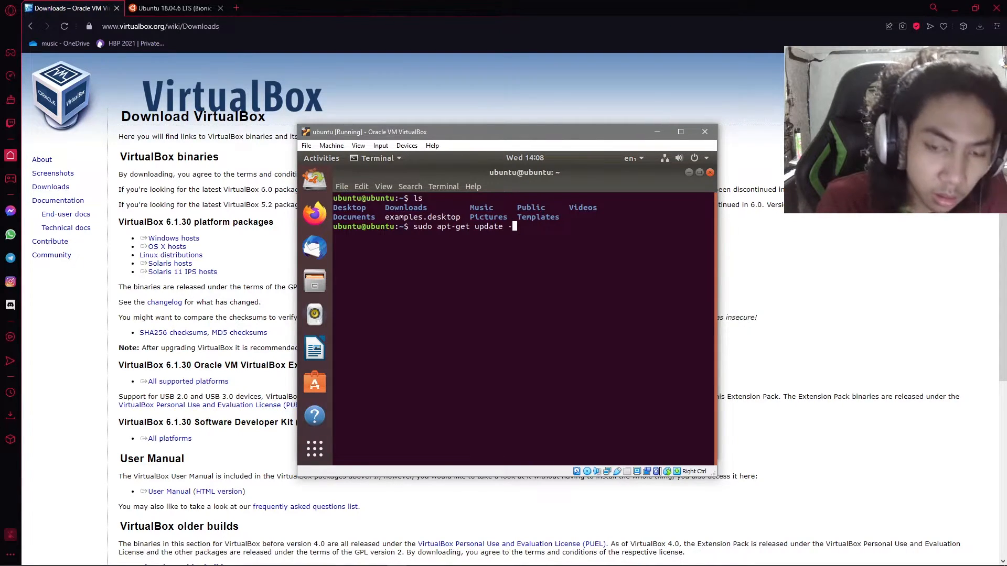
{"action": "type", "text": "y"}
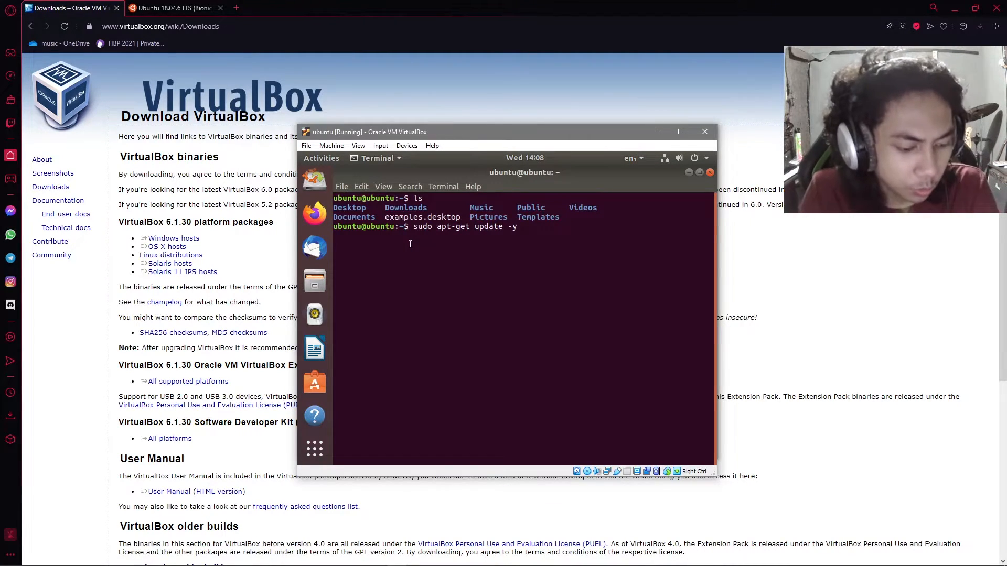
{"action": "left_click_drag", "start_coordinate": [525, 228], "coordinate": [510, 227]}
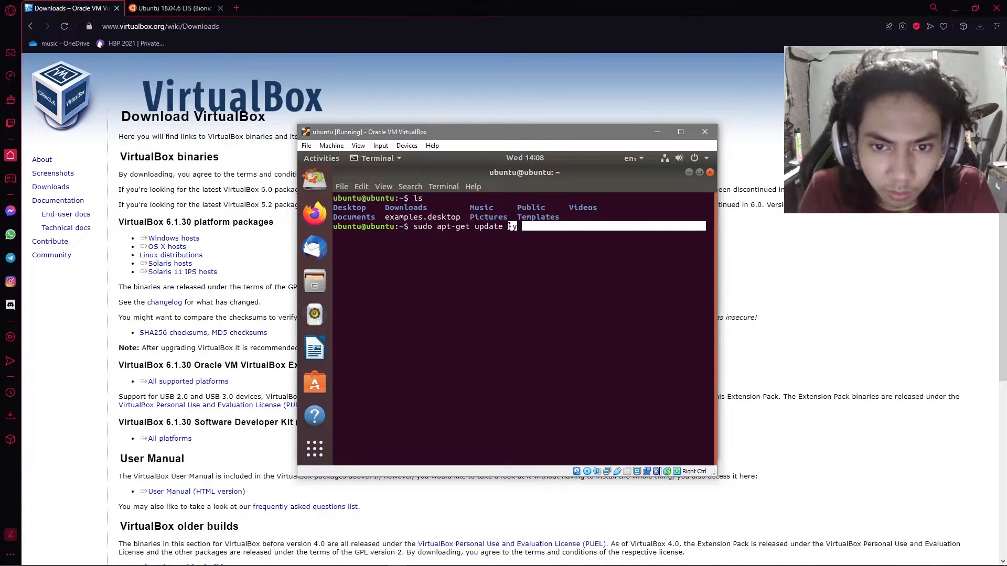
{"action": "left_click", "coordinate": [521, 226]}
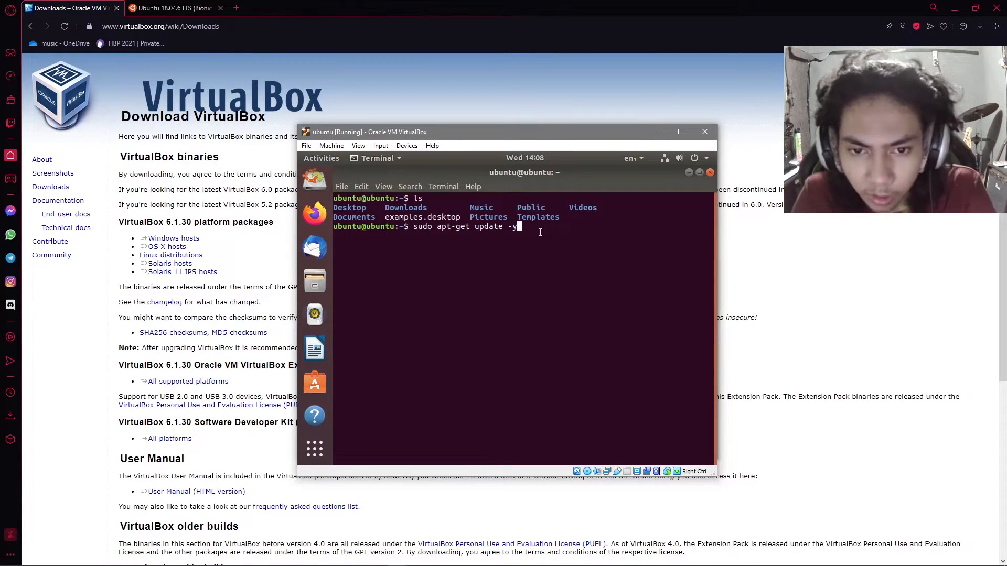
{"action": "key", "text": "Return"}
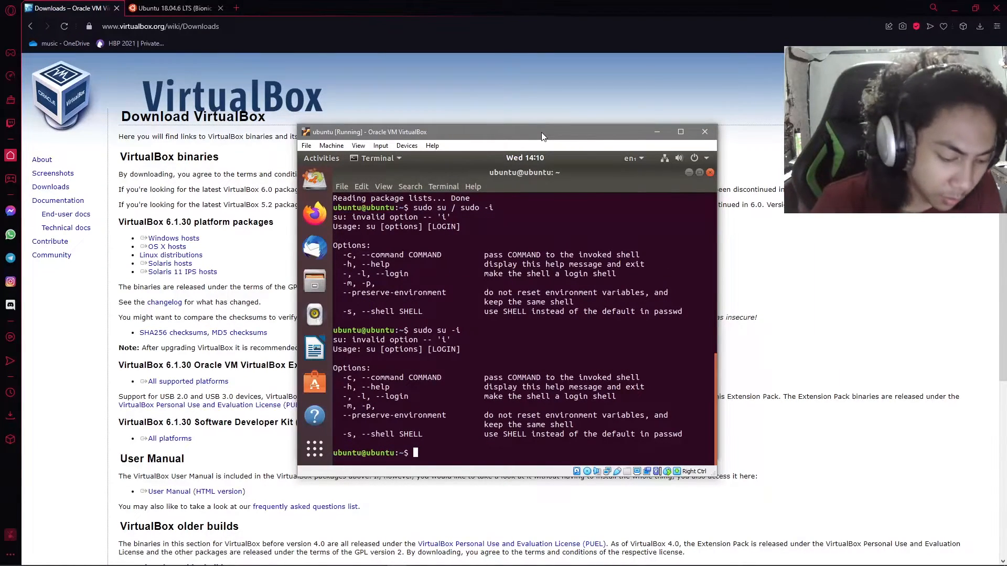
- Switch to a root shell with sudo su and display its command history with history
{"action": "type", "text": "sud"}
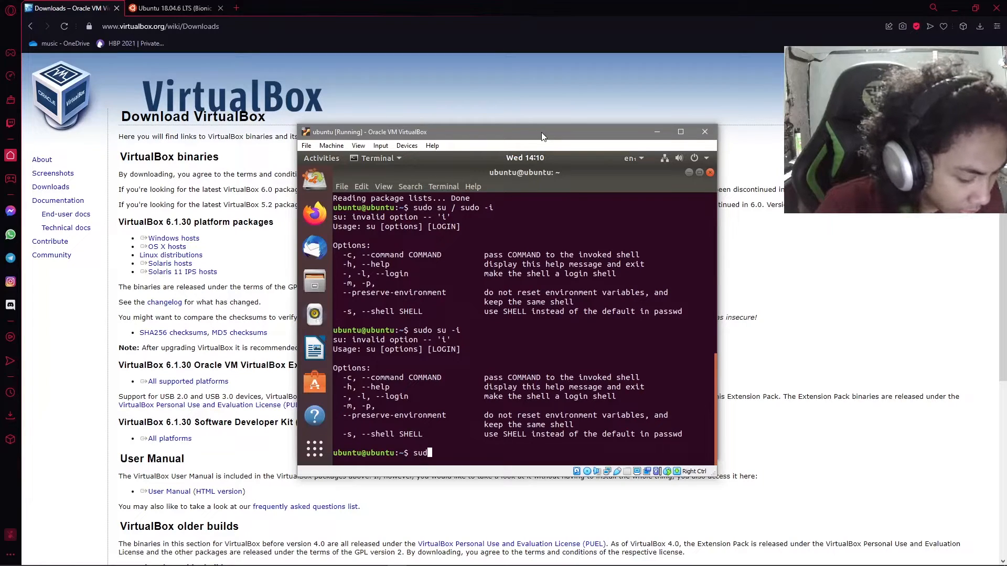
{"action": "type", "text": "o su"}
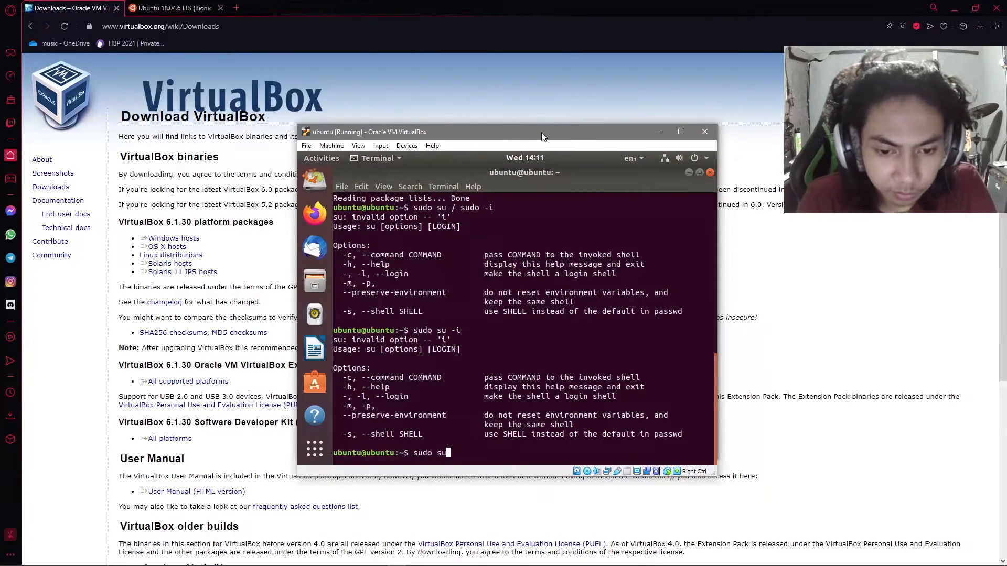
{"action": "key", "text": "Return"}
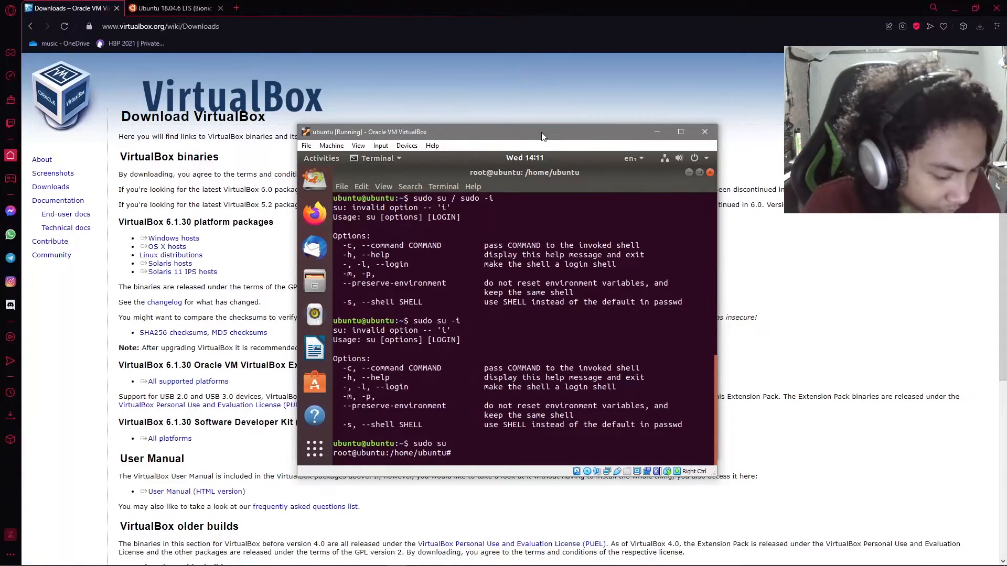
{"action": "type", "text": "history"}
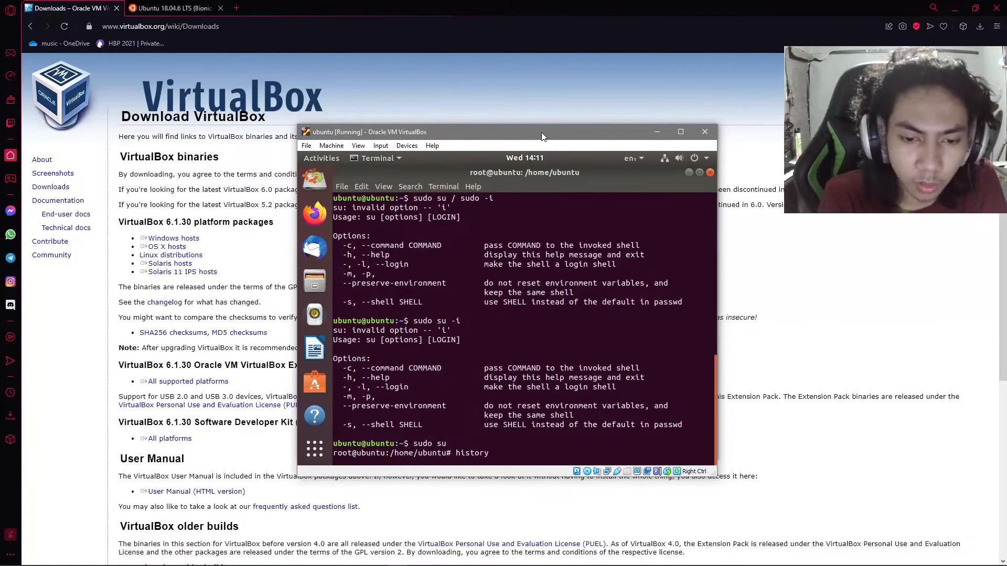
{"action": "key", "text": "Return"}
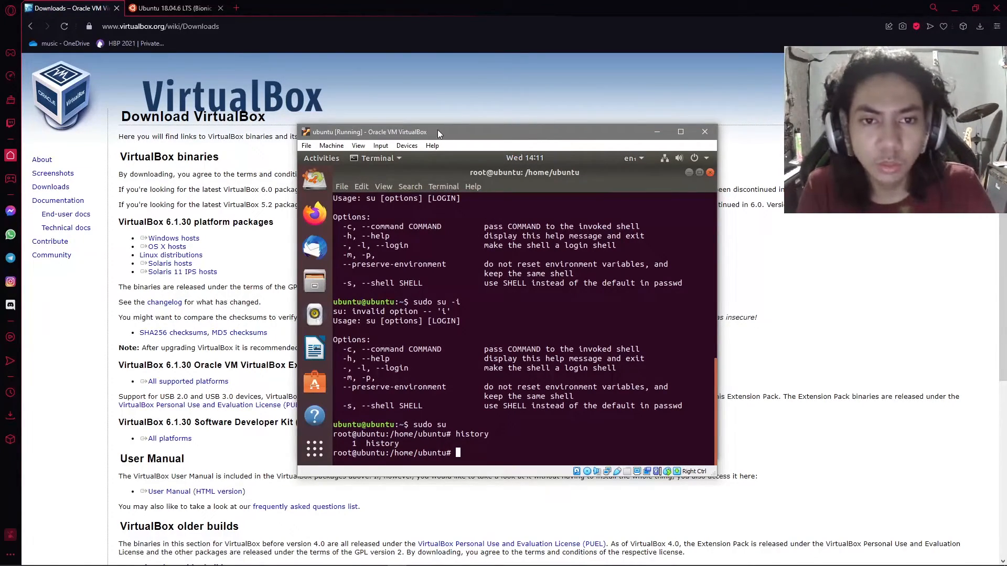
{"action": "mouse_move", "coordinate": [438, 130]}
{"action": "left_mouse_down"}
{"action": "mouse_move", "coordinate": [457, 131]}
{"action": "mouse_move", "coordinate": [439, 132]}
{"action": "left_mouse_up"}
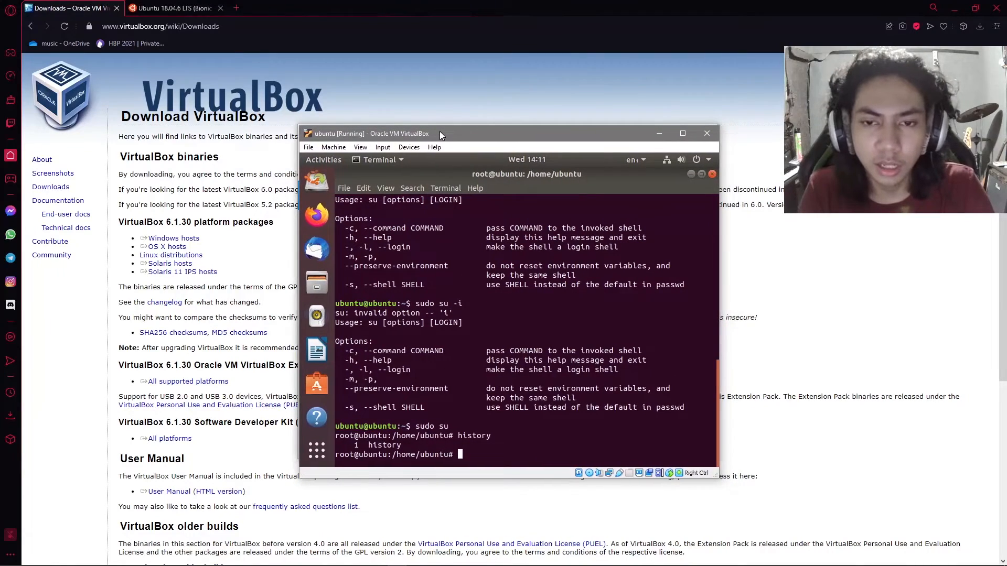
{"action": "left_click", "coordinate": [339, 559]}
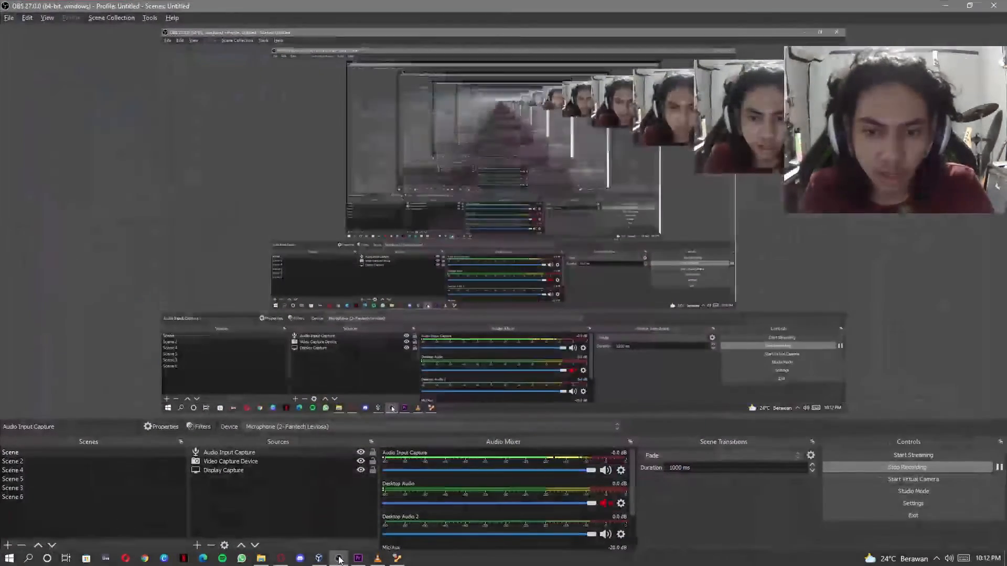